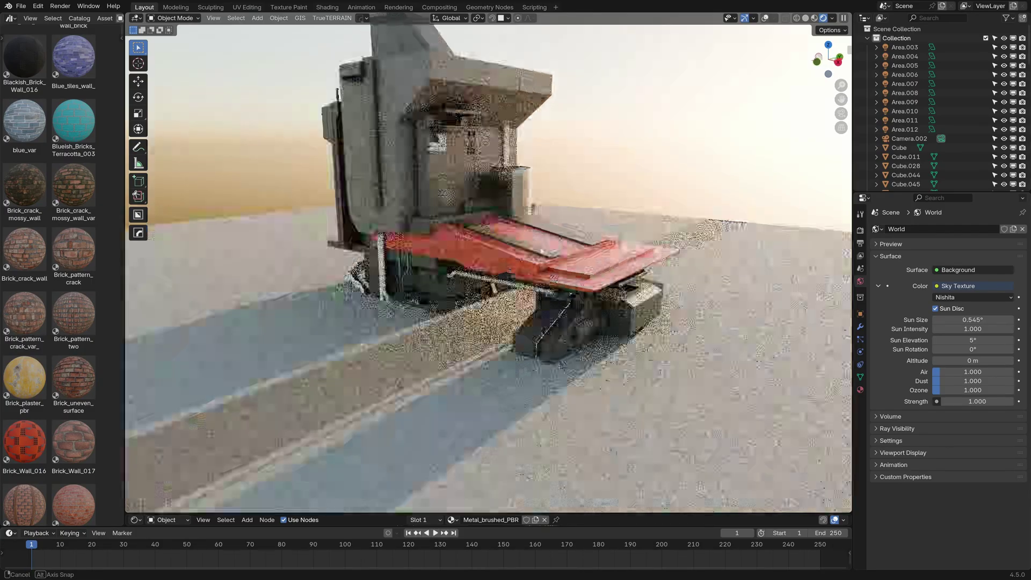
# - Enlarge the asset browser, look through the PBR material library, and shrink the browser again
pyautogui.moveTo(125, 307); pyautogui.dragTo(812, 307)
pyautogui.scroll(-8, 413, 345)
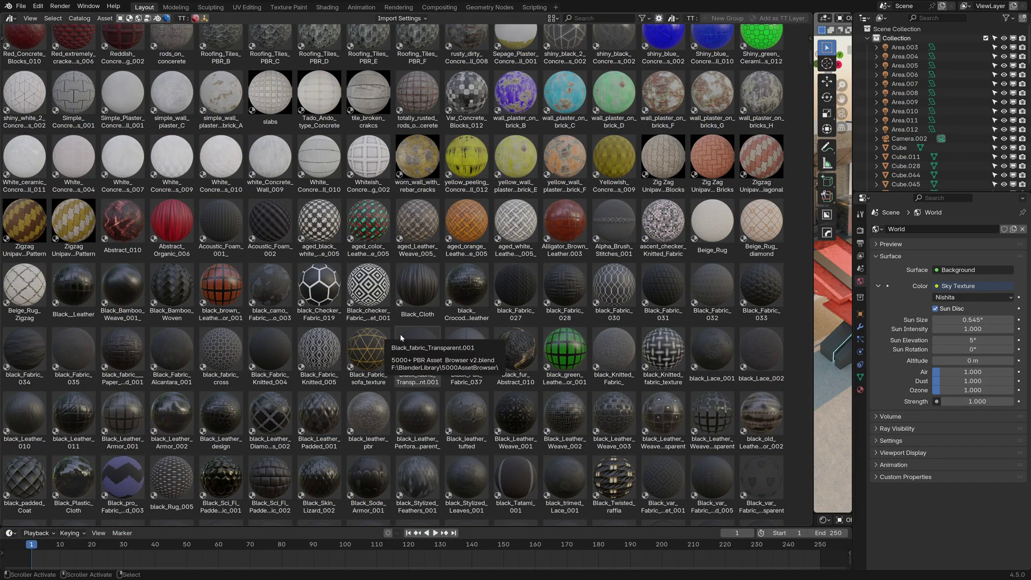
pyautogui.scroll(-4, 401, 338)
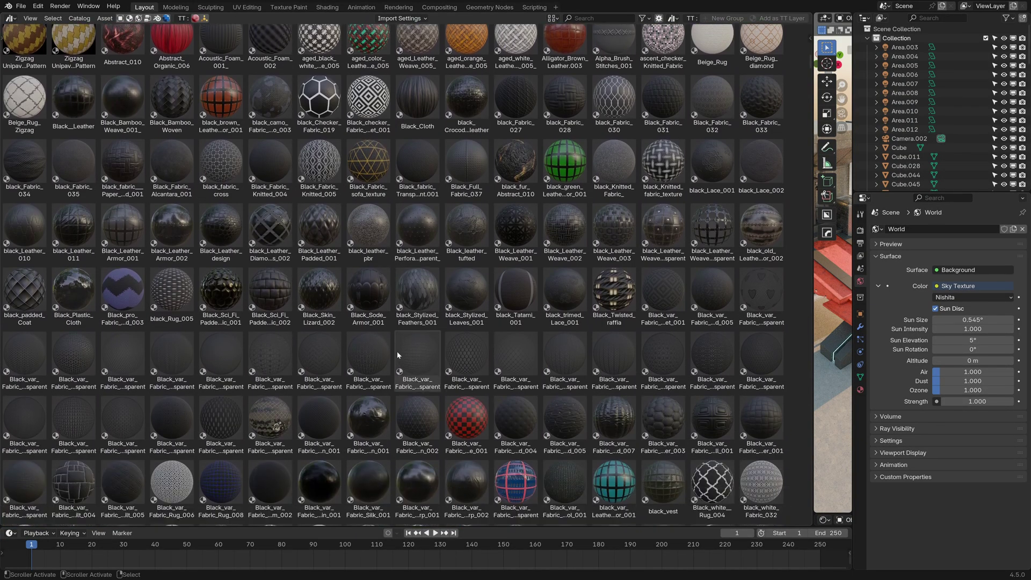
pyautogui.moveTo(812, 62); pyautogui.dragTo(559, 62)
pyautogui.moveTo(365, 315); pyautogui.dragTo(232, 316)
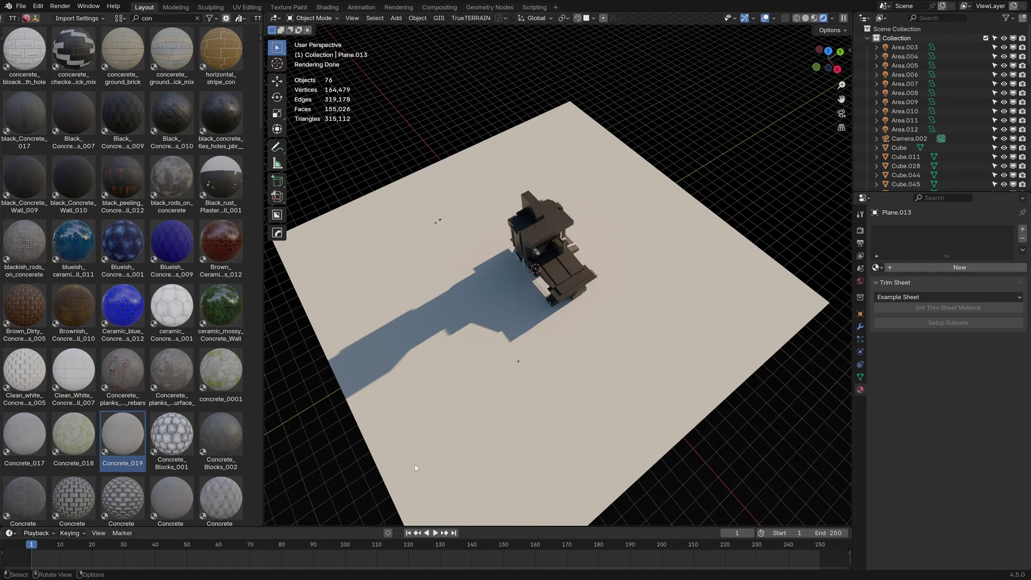
# - Apply the Concrete_019 material from the asset library to the ground plane
pyautogui.moveTo(415, 465); pyautogui.dragTo(431, 440, button='middle')
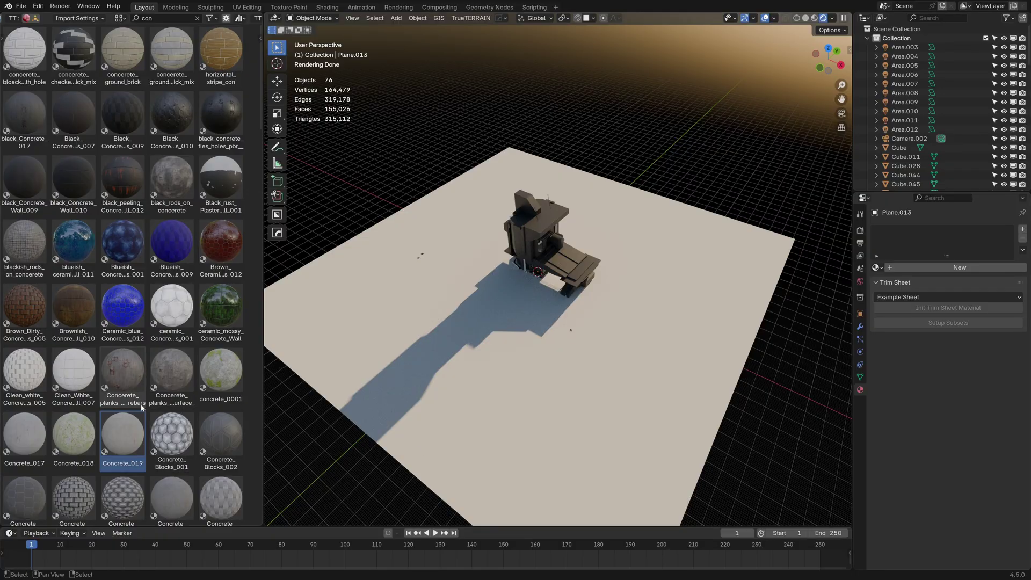
pyautogui.moveTo(123, 434); pyautogui.dragTo(404, 370)
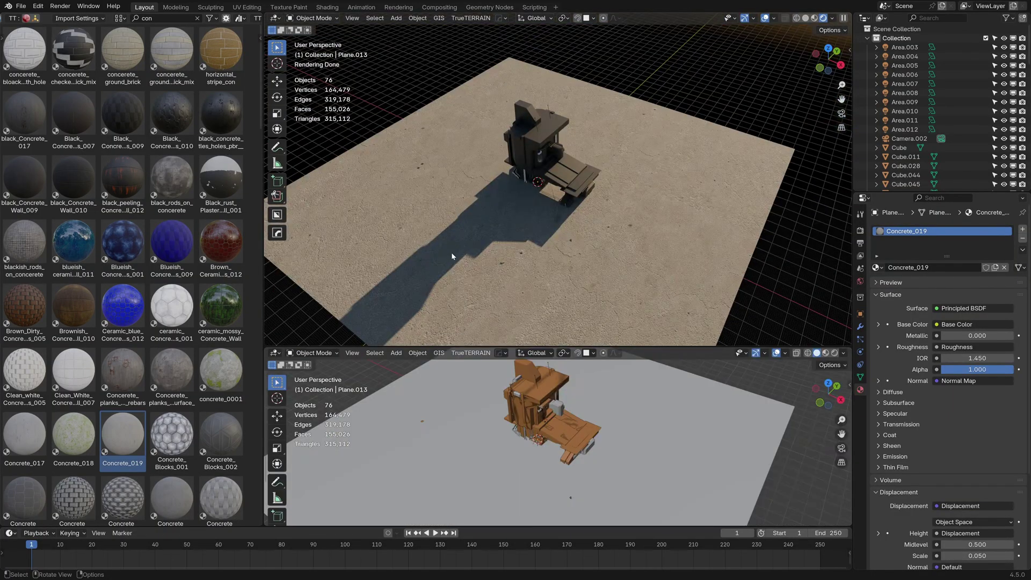
pyautogui.moveTo(478, 264); pyautogui.dragTo(472, 274, button='middle')
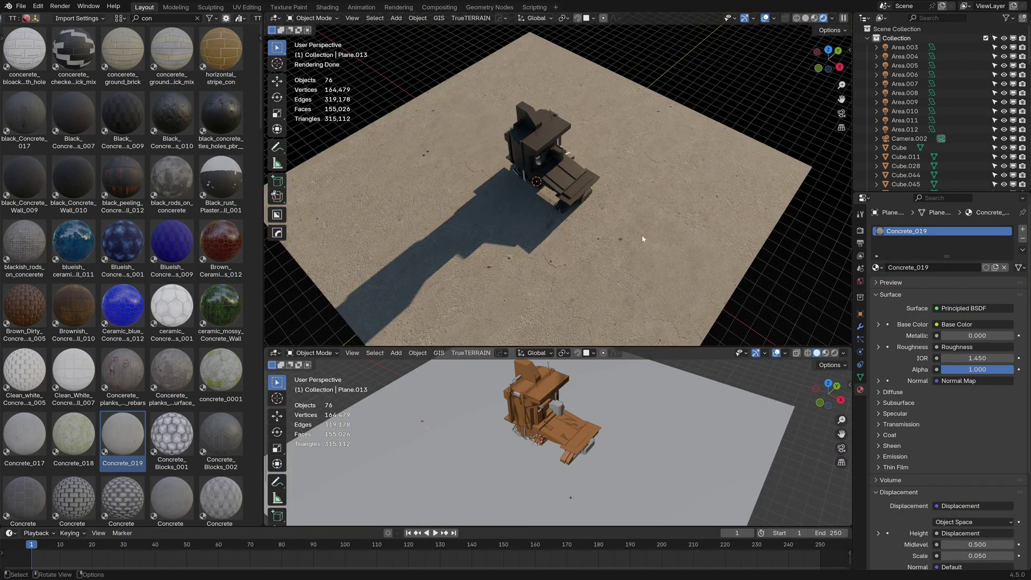
# - Show the ground material's nodes in the lower area and set the Value node driving the mapping scale to 30
pyautogui.hotkey('shift', 'F3')
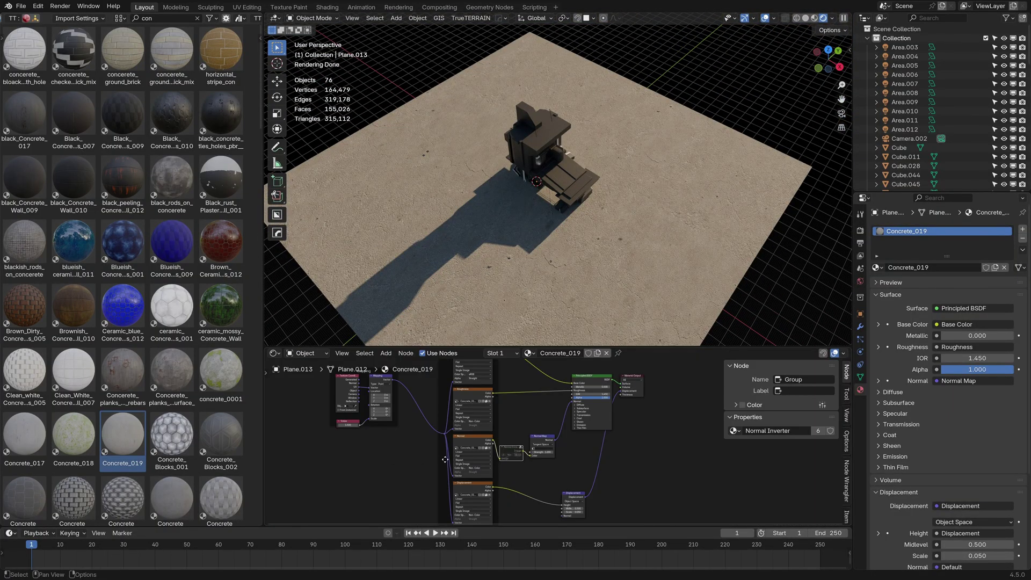
pyautogui.moveTo(426, 453); pyautogui.dragTo(601, 482, button='middle')
pyautogui.scroll(3, 607, 483)
pyautogui.scroll(1, 561, 437)
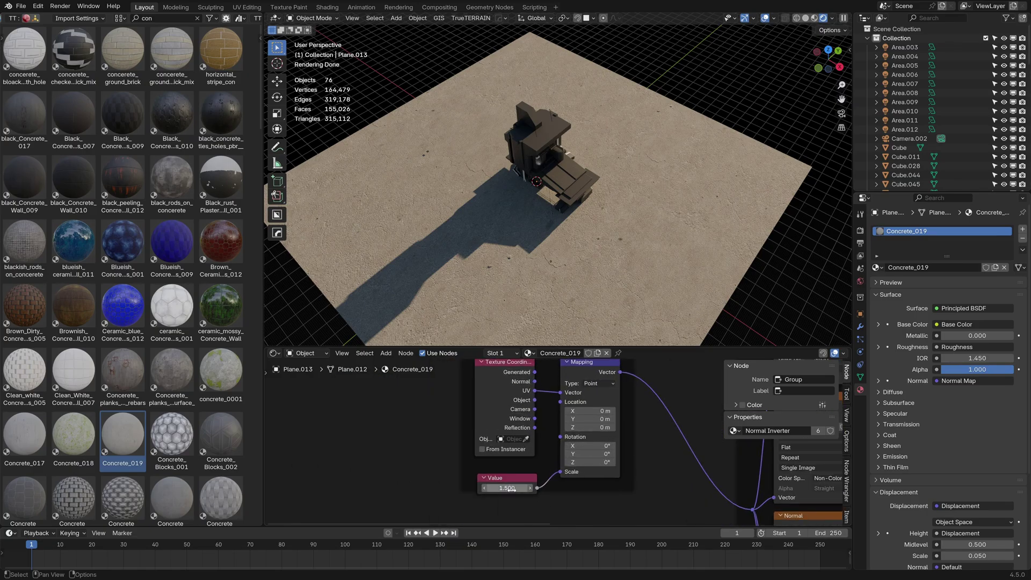
pyautogui.click(508, 487)
pyautogui.write('30')
pyautogui.press('Return')
pyautogui.scroll(2, 491, 232)
pyautogui.moveTo(652, 33); pyautogui.dragTo(550, 245, button='middle')
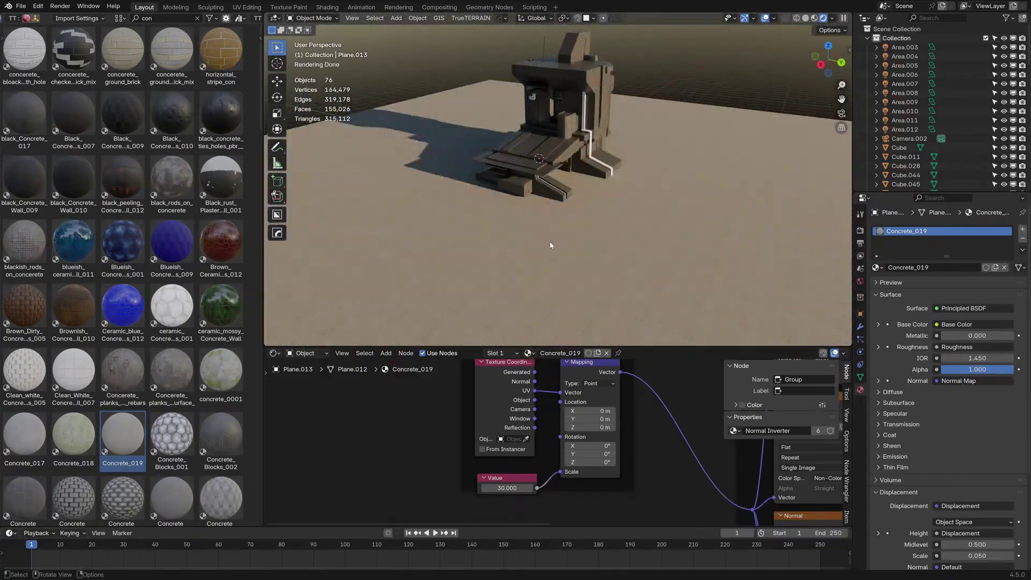
# - Move the Texture Coordinate node away from the Mapping node and add a Voronoi Texture node between them
pyautogui.moveTo(491, 407); pyautogui.dragTo(530, 428, button='middle')
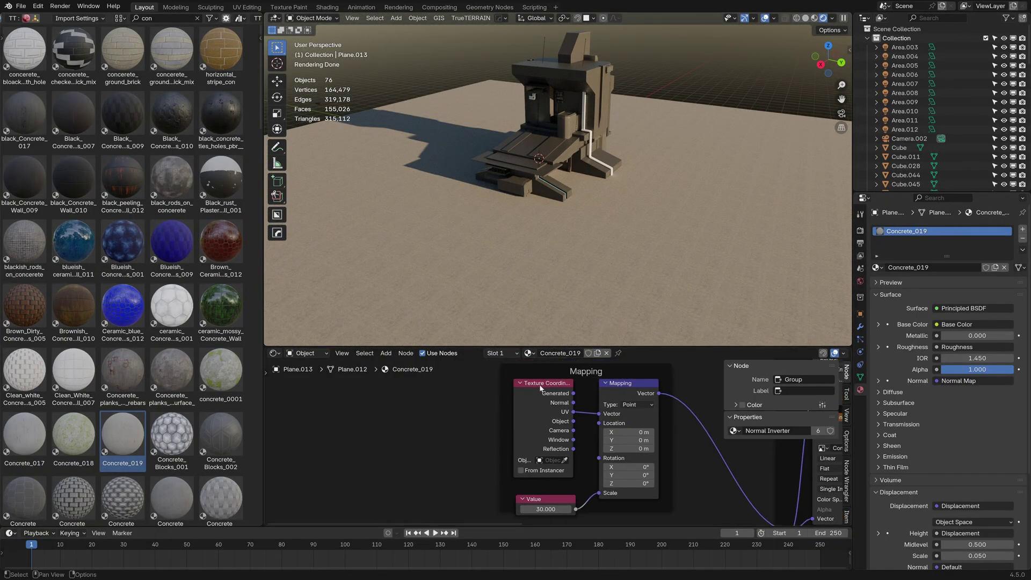
pyautogui.moveTo(540, 386); pyautogui.dragTo(352, 394)
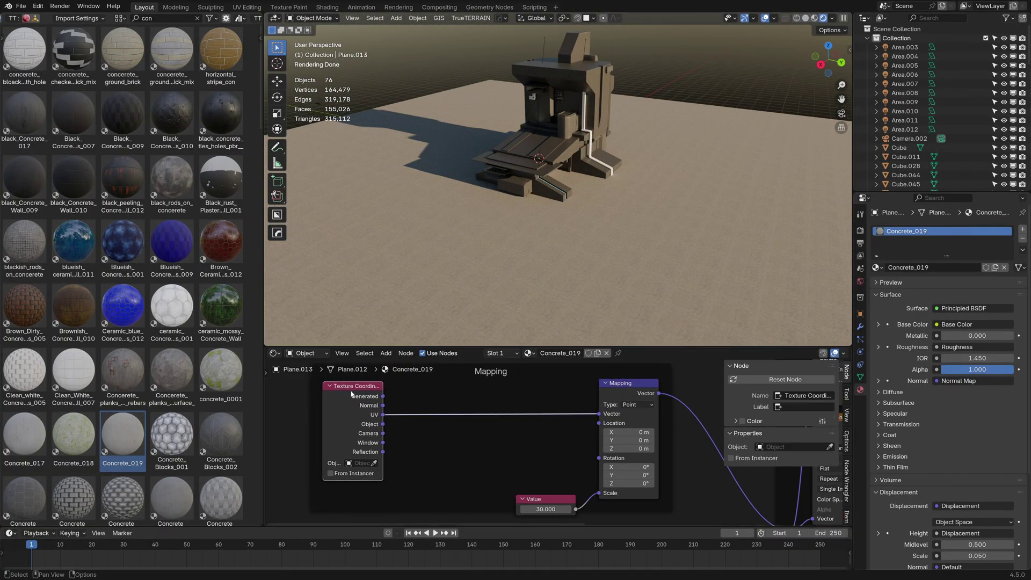
pyautogui.hotkey('shift', 'a')
pyautogui.click(456, 397)
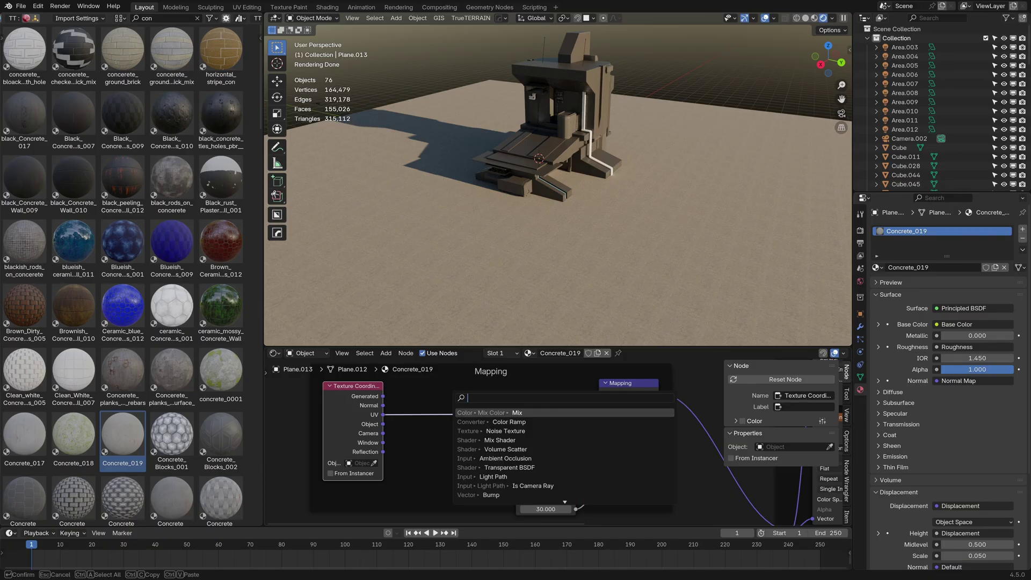
pyautogui.write('vor')
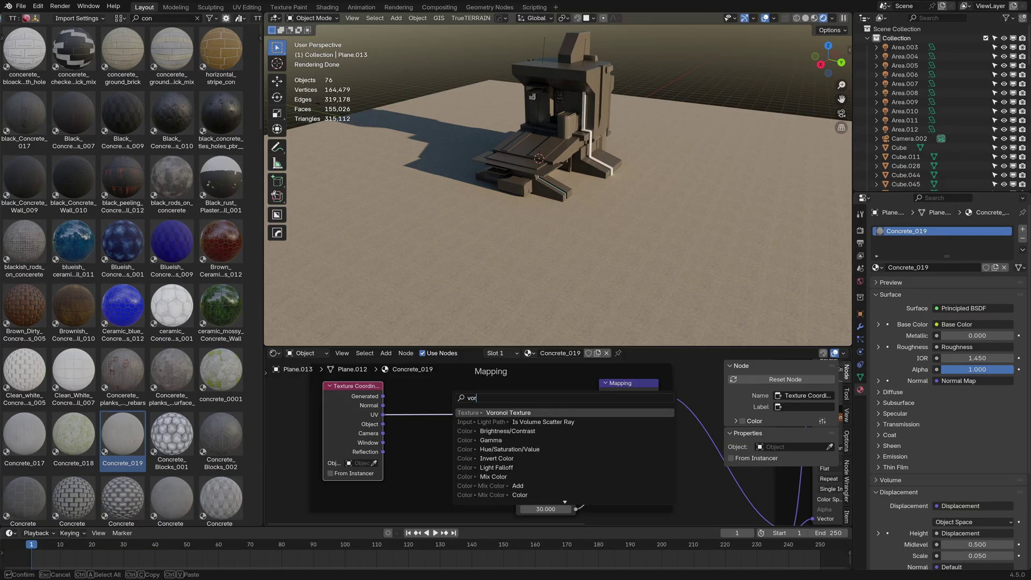
pyautogui.press('Return')
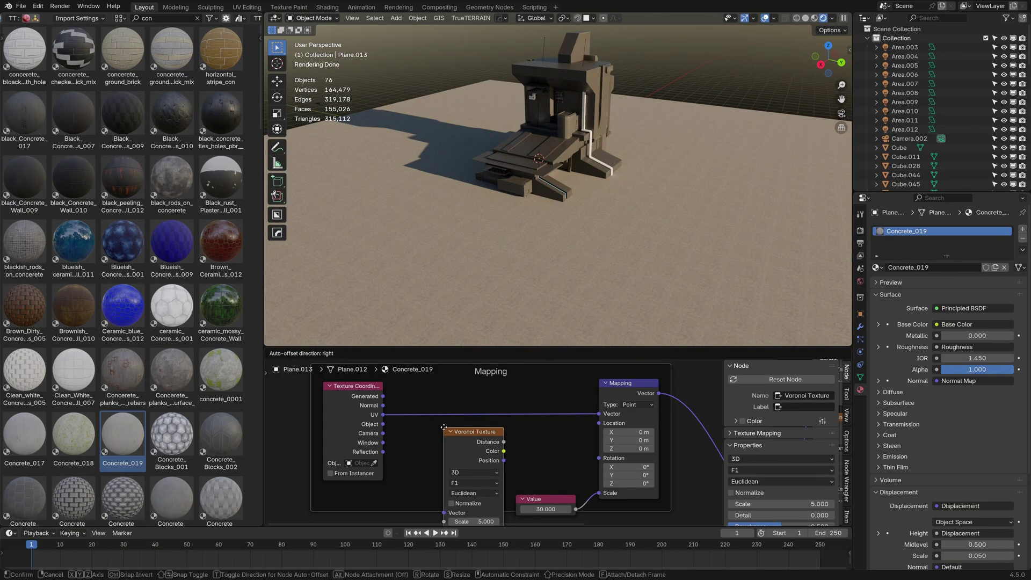
pyautogui.click(443, 427)
# - Link the Object coordinates to the Voronoi Vector and the Voronoi Color to the Mapping Rotation, and inspect the ground's tiling
pyautogui.scroll(-2, 511, 412)
pyautogui.moveTo(511, 413); pyautogui.dragTo(525, 434, button='middle')
pyautogui.moveTo(409, 398); pyautogui.dragTo(461, 474)
pyautogui.moveTo(514, 421); pyautogui.dragTo(594, 428)
pyautogui.scroll(6, 598, 260)
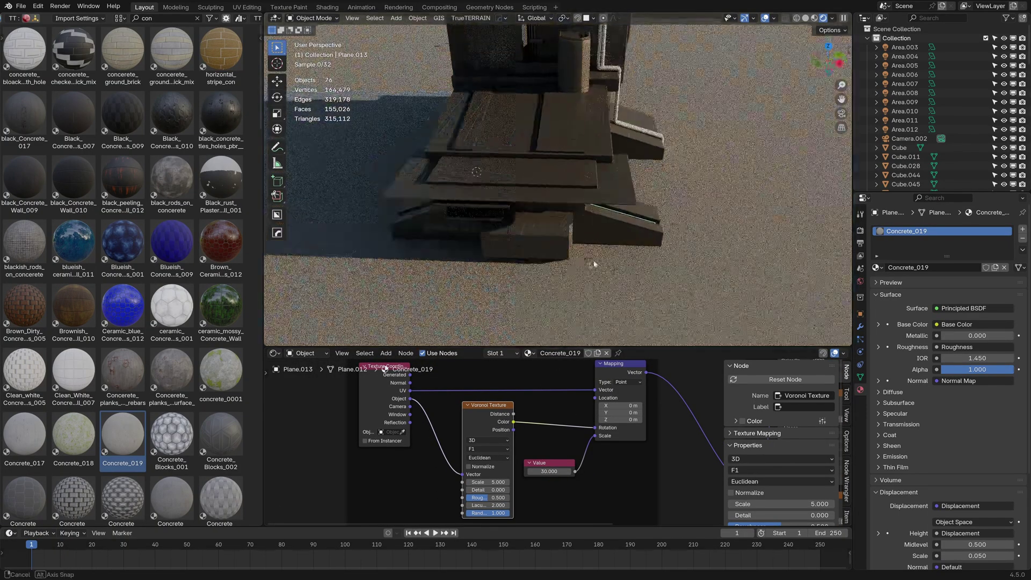
pyautogui.moveTo(587, 290); pyautogui.dragTo(720, 230, button='middle')
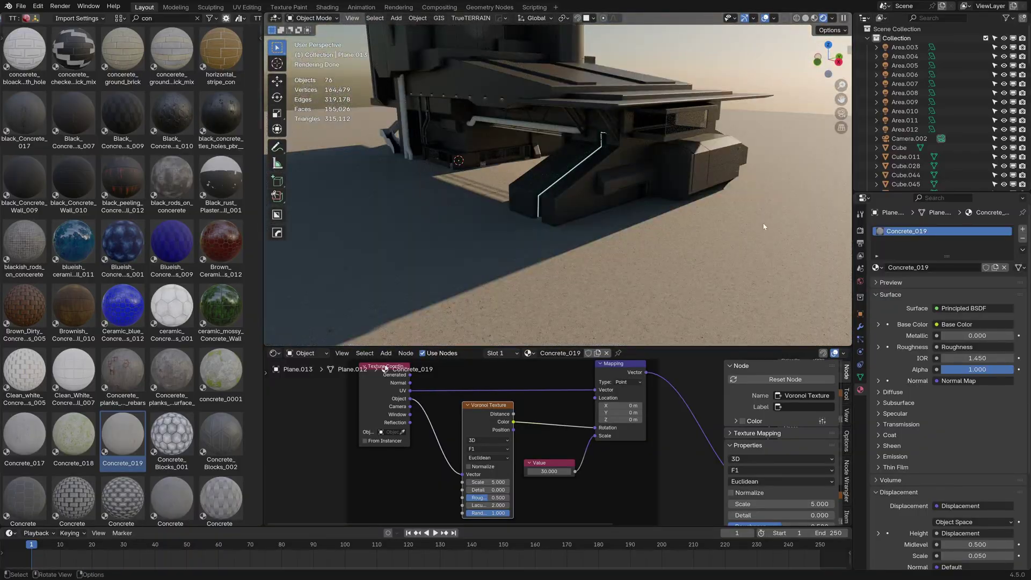
pyautogui.moveTo(764, 255); pyautogui.dragTo(558, 281, button='middle')
pyautogui.scroll(6, 559, 281)
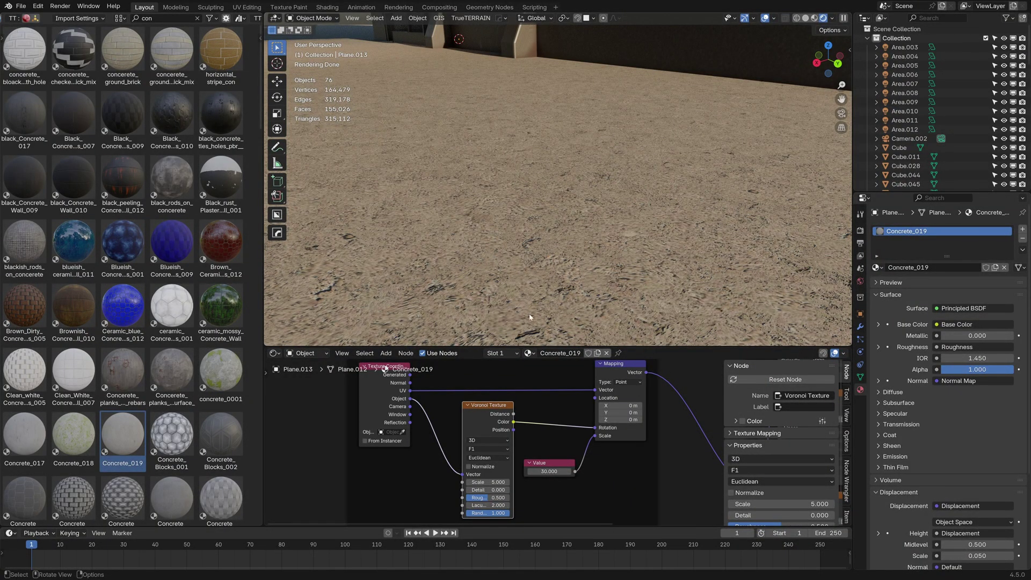
pyautogui.scroll(-7, 502, 280)
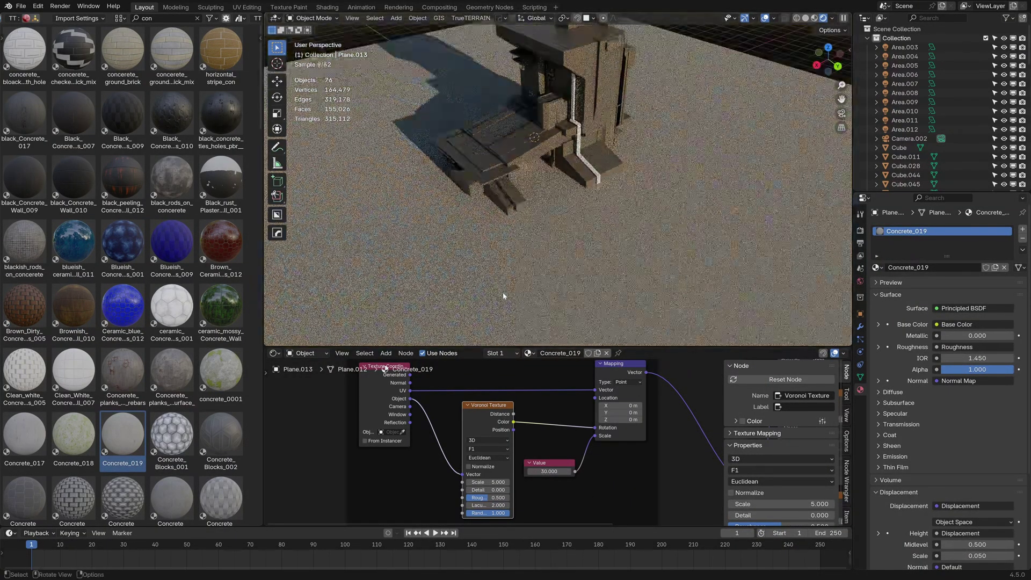
pyautogui.scroll(6, 584, 271)
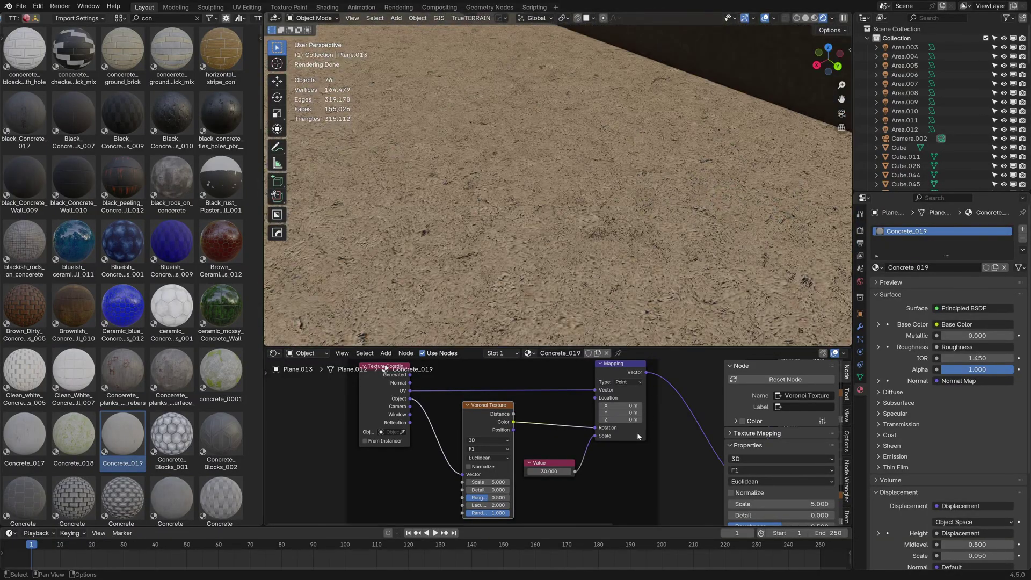
# - Set the scale Value node to 5 and the Mapping node's X location to 4.5 m
pyautogui.moveTo(614, 406); pyautogui.dragTo(633, 406)
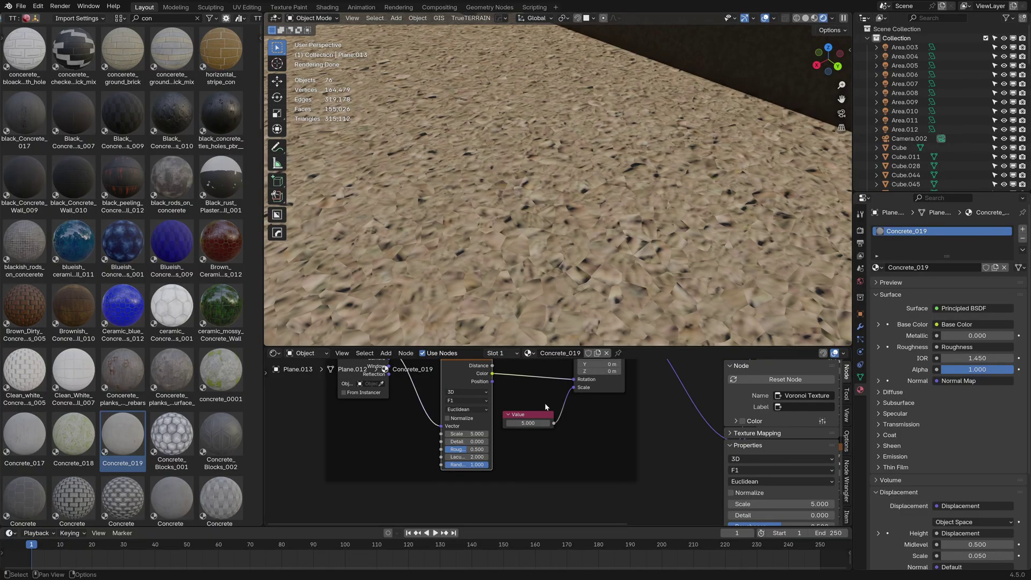
pyautogui.moveTo(603, 427); pyautogui.dragTo(573, 496, button='middle')
pyautogui.moveTo(571, 434); pyautogui.dragTo(660, 434)
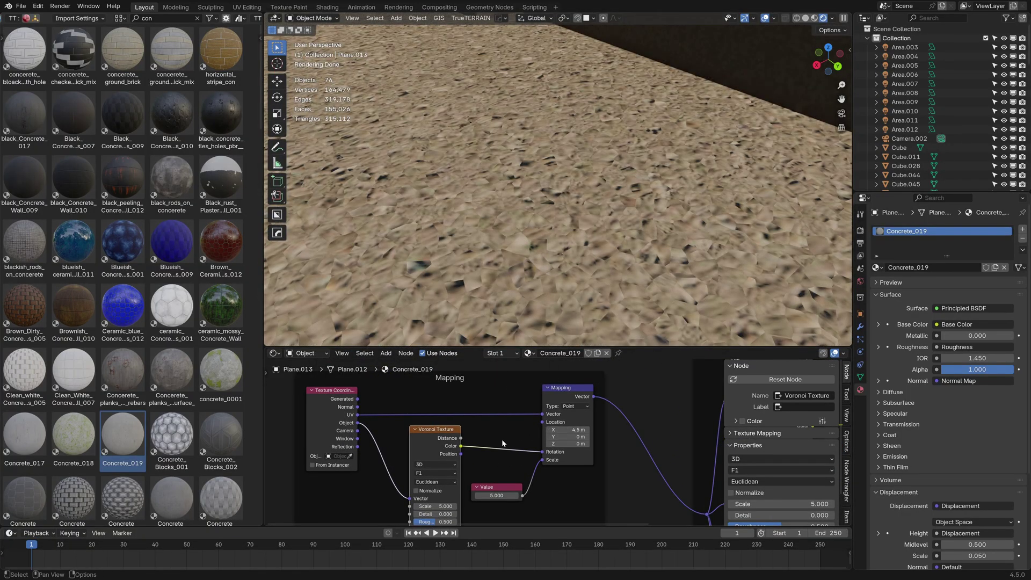
pyautogui.scroll(-3, 575, 455)
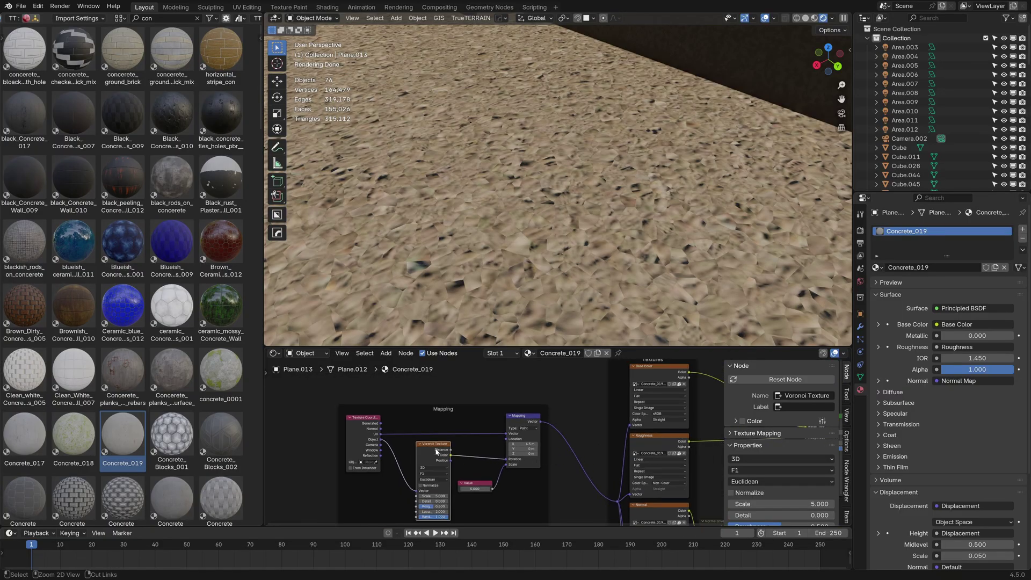
# - Preview the Voronoi Texture's Distance and Color outputs on the ground plane
pyautogui.keyDown('ctrl'); pyautogui.keyDown('shift'); pyautogui.click(438, 449); pyautogui.keyUp('shift'); pyautogui.keyUp('ctrl')
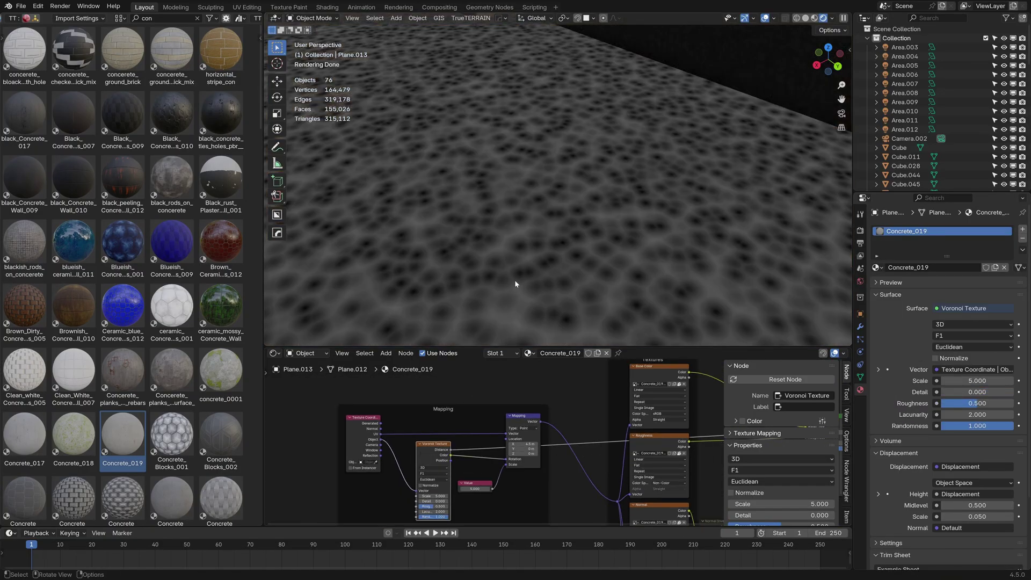
pyautogui.moveTo(520, 279); pyautogui.dragTo(625, 282, button='middle')
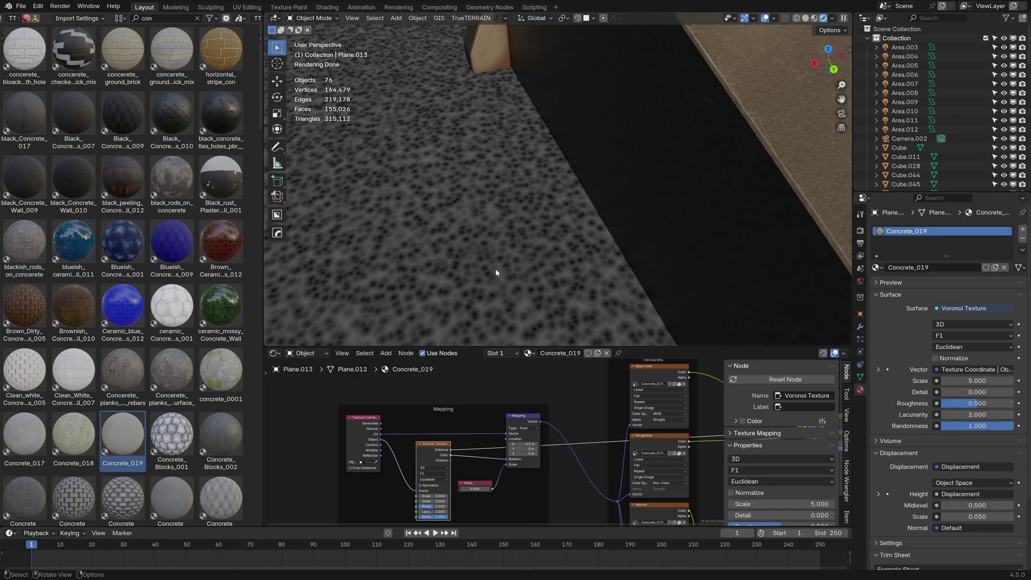
pyautogui.keyDown('ctrl'); pyautogui.keyDown('shift'); pyautogui.click(432, 457); pyautogui.keyUp('shift'); pyautogui.keyUp('ctrl')
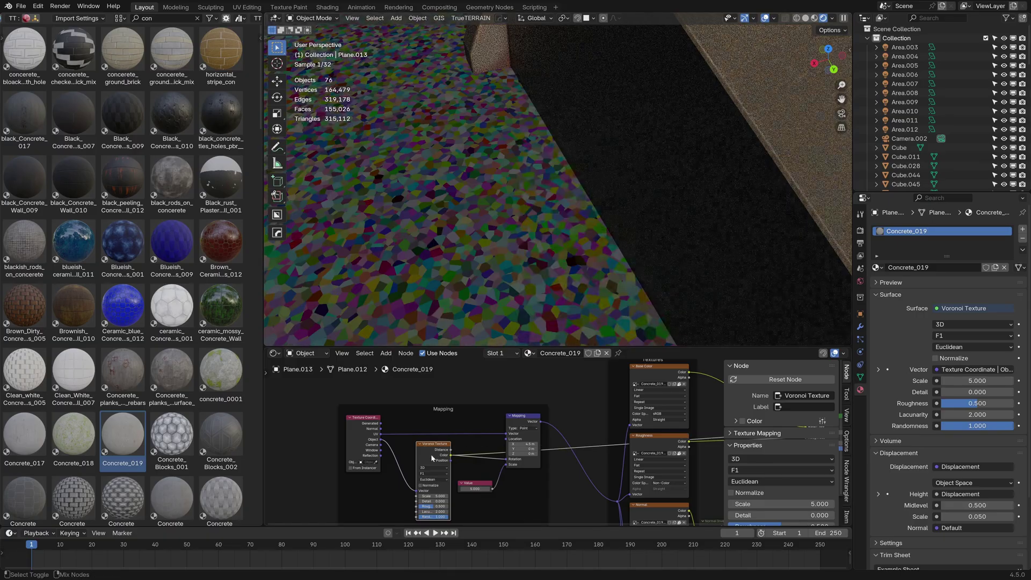
pyautogui.moveTo(471, 241); pyautogui.dragTo(482, 242, button='middle')
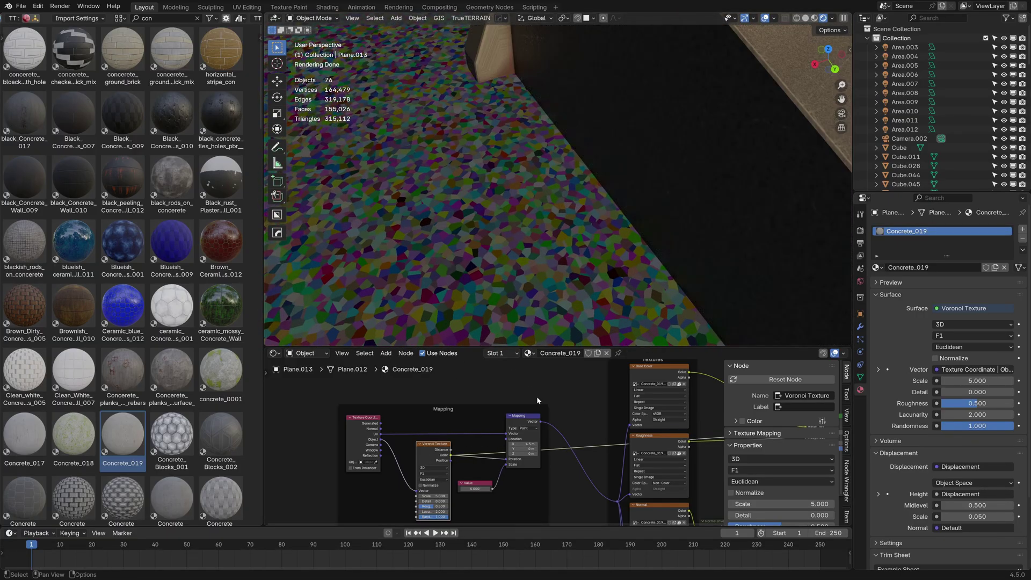
pyautogui.moveTo(464, 184); pyautogui.dragTo(464, 214, button='middle')
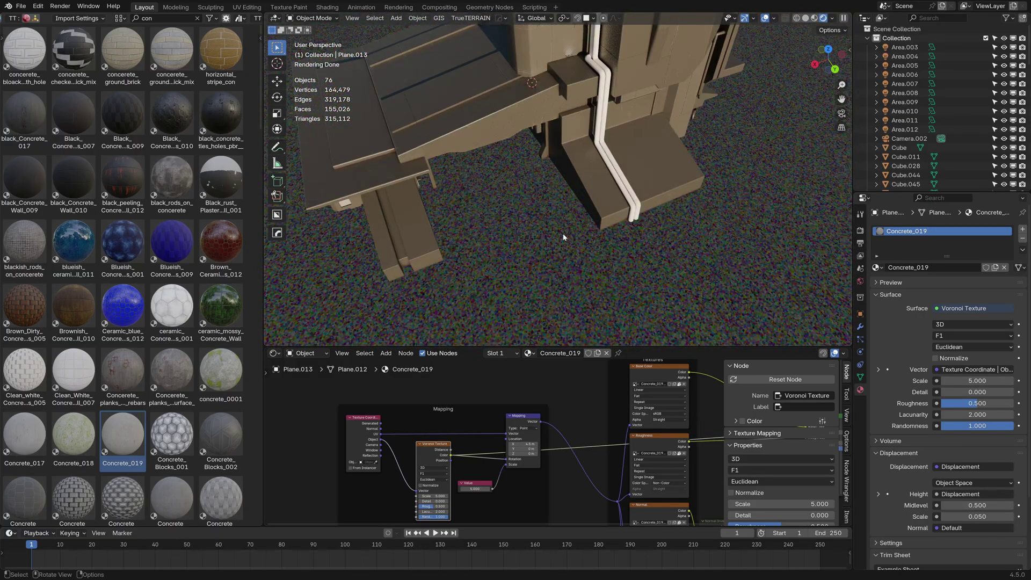
# - Set the Voronoi Texture's scale to 1 and check the cell size beside the building's leg
pyautogui.keyDown('shift'); pyautogui.moveTo(747, 282); pyautogui.dragTo(724, 272, button='middle'); pyautogui.keyUp('shift')
pyautogui.scroll(-2, 592, 407)
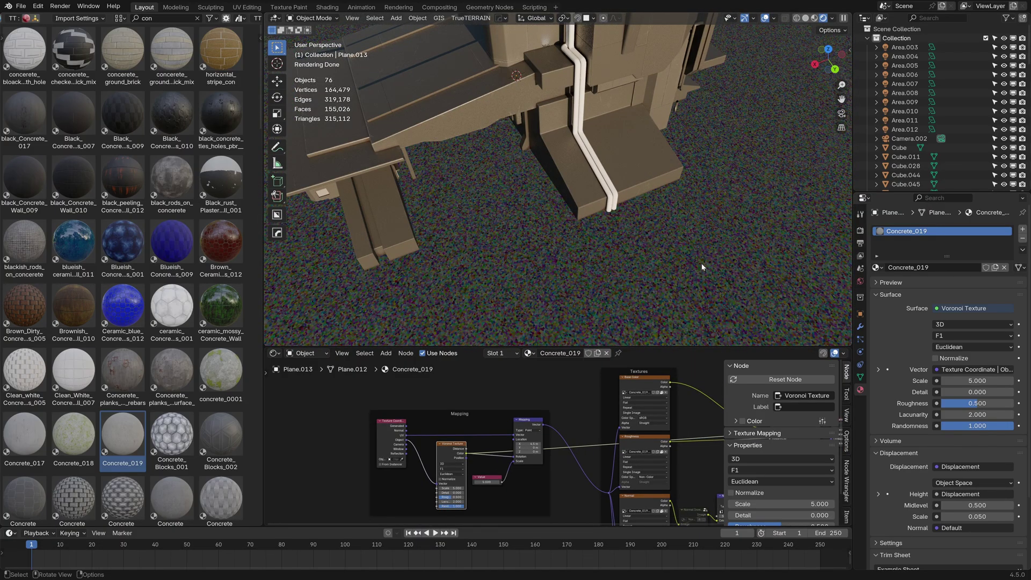
pyautogui.doubleClick(442, 487)
pyautogui.write('1')
pyautogui.press('Return')
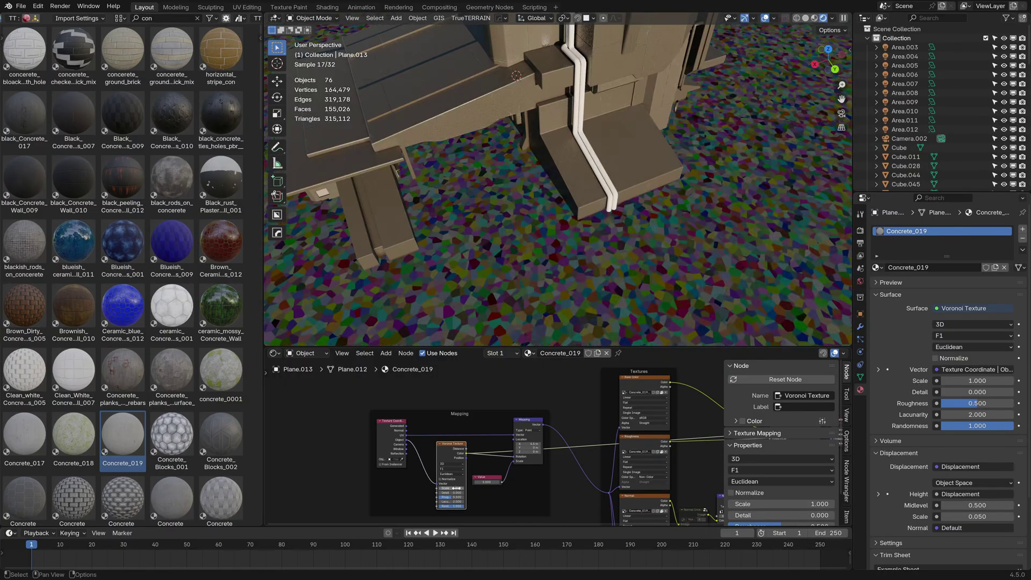
pyautogui.scroll(3, 530, 284)
pyautogui.keyDown('shift'); pyautogui.moveTo(531, 285); pyautogui.dragTo(544, 271, button='middle'); pyautogui.keyUp('shift')
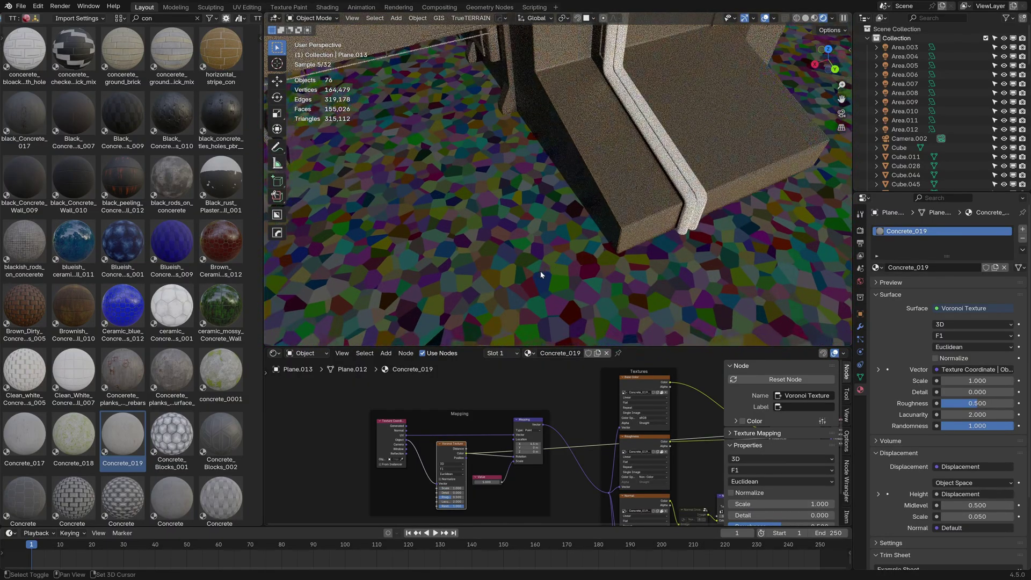
# - Reconnect the Principled BSDF to the Material Output to show the full concrete material again
pyautogui.moveTo(584, 457); pyautogui.dragTo(420, 457, button='middle')
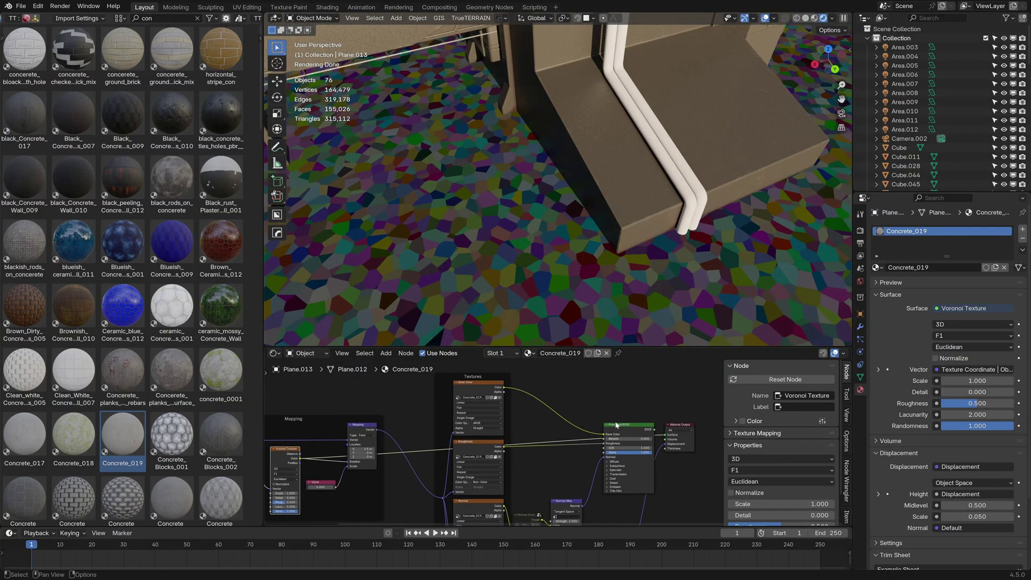
pyautogui.moveTo(626, 421); pyautogui.dragTo(537, 403, button='middle')
pyautogui.scroll(8, 499, 395)
pyautogui.moveTo(461, 405); pyautogui.dragTo(591, 458, button='middle')
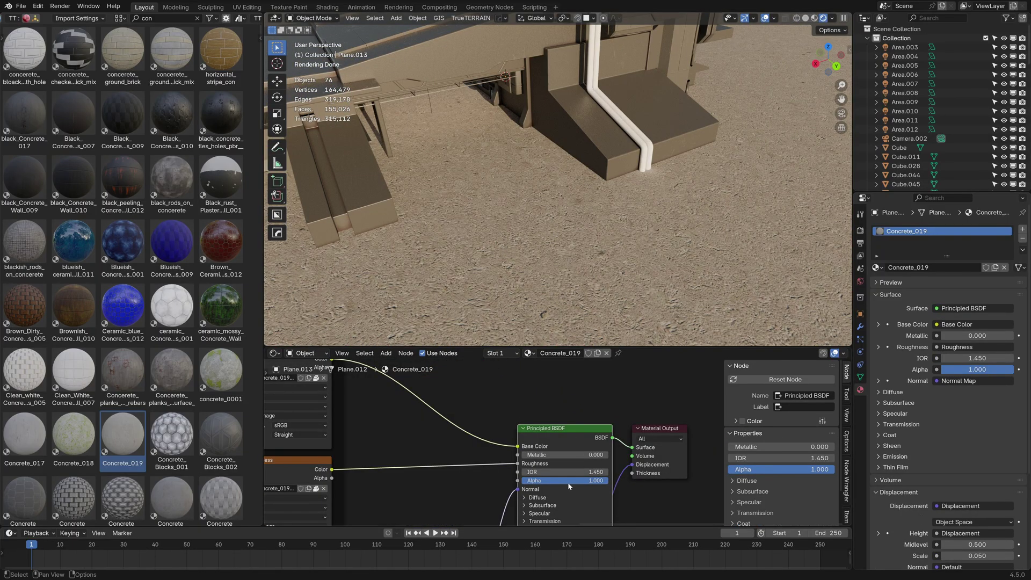
# - Set the Value node driving the ground texture's mapping scale to 20
pyautogui.moveTo(344, 435); pyautogui.dragTo(549, 453, button='middle')
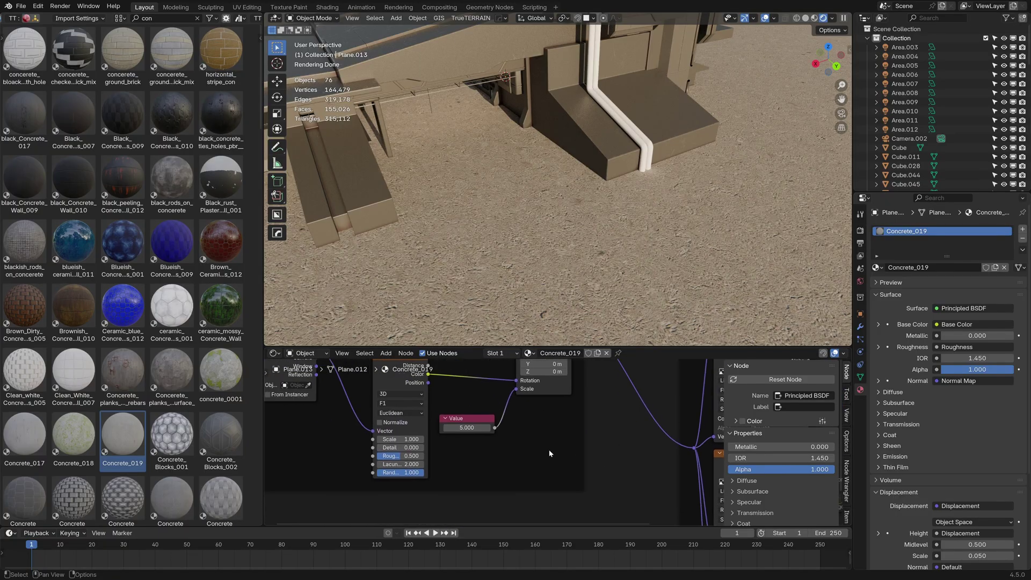
pyautogui.click(466, 427)
pyautogui.write('20')
pyautogui.press('Return')
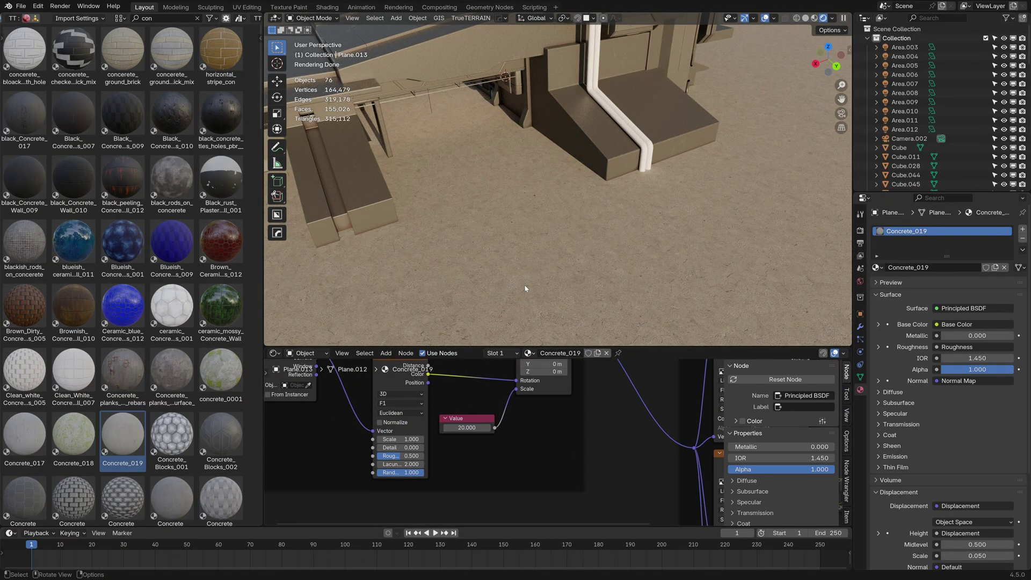
# - Search the asset library for "ground" and apply the Sand_Ground_with_rocks_and_water material to the ground plane
pyautogui.click(197, 18)
pyautogui.click(188, 19)
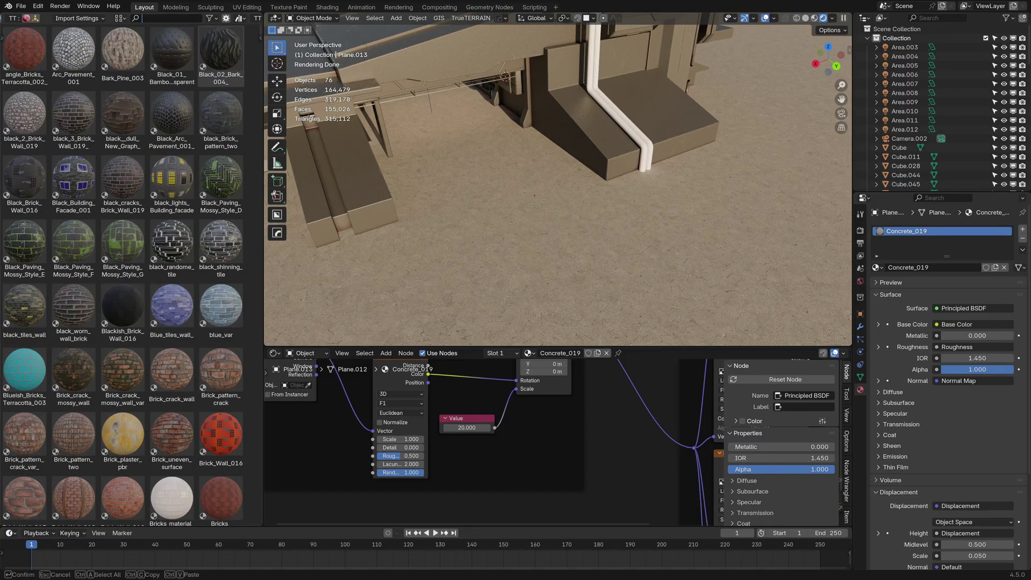
pyautogui.write('grou')
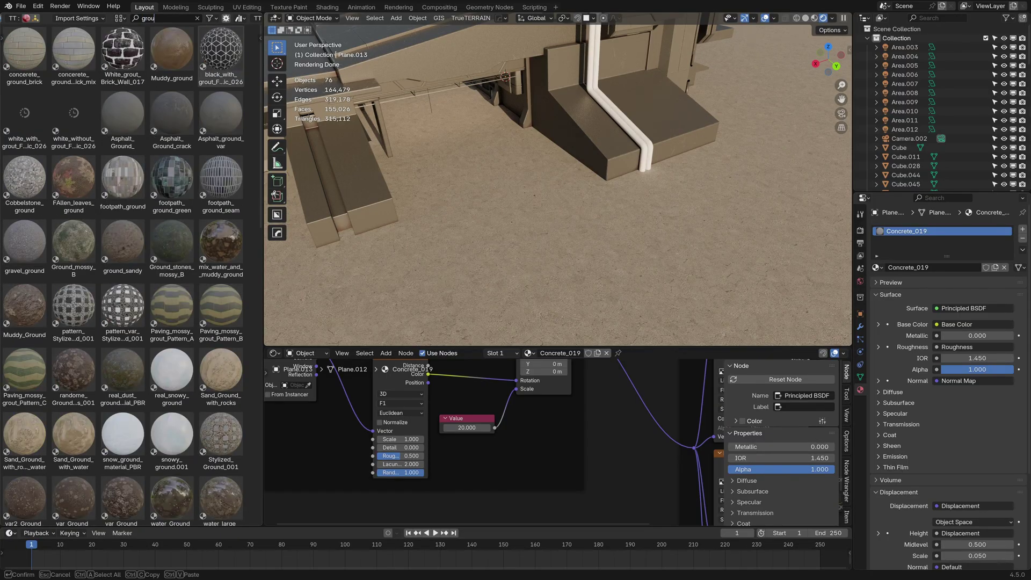
pyautogui.write('nd')
pyautogui.press('Return')
pyautogui.scroll(-10, 167, 395)
pyautogui.scroll(8, 167, 395)
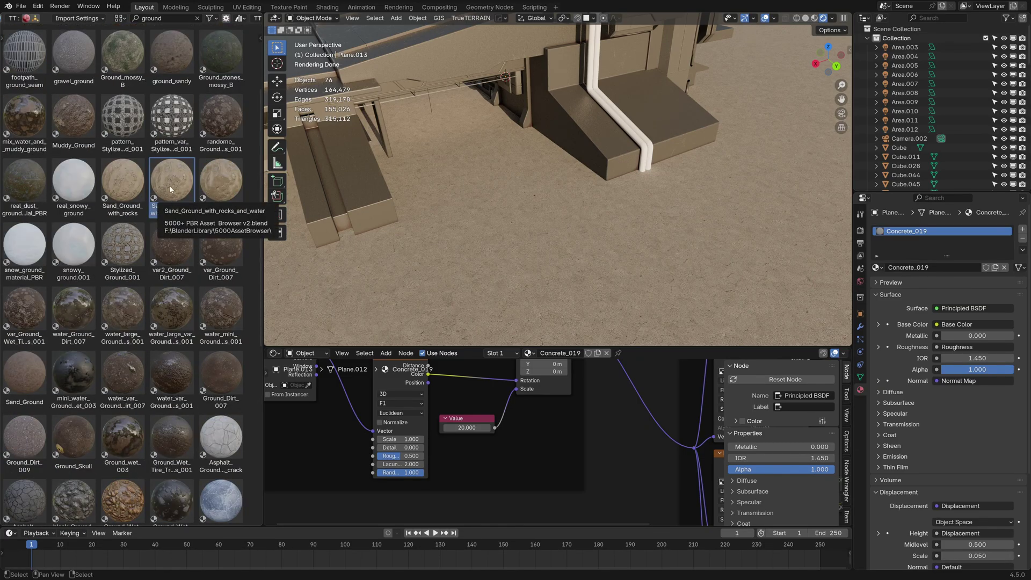
pyautogui.moveTo(172, 182); pyautogui.dragTo(550, 257)
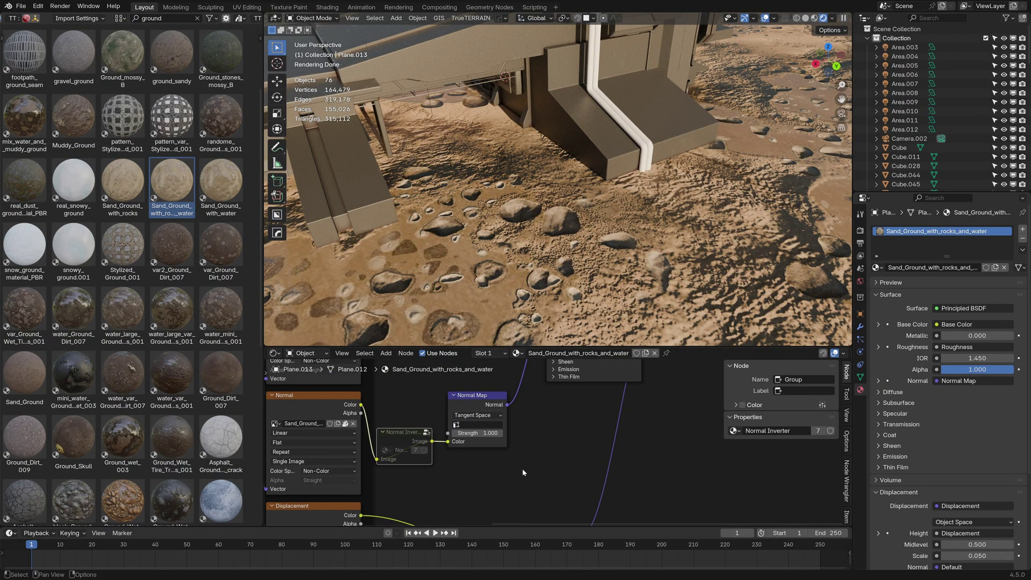
pyautogui.press('Home')
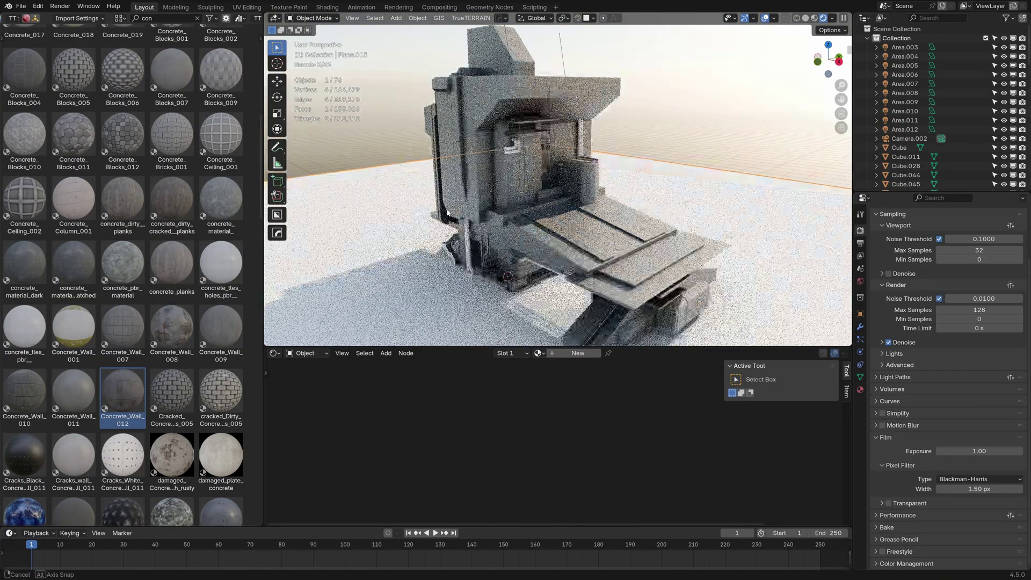
# - Apply the Concrete_Wall_012 material from the asset library to the building's main outer shell and inspect the walls
pyautogui.moveTo(123, 397); pyautogui.dragTo(478, 177)
pyautogui.scroll(5, 482, 198)
pyautogui.keyDown('shift'); pyautogui.moveTo(482, 134); pyautogui.dragTo(481, 202, button='middle'); pyautogui.keyUp('shift')
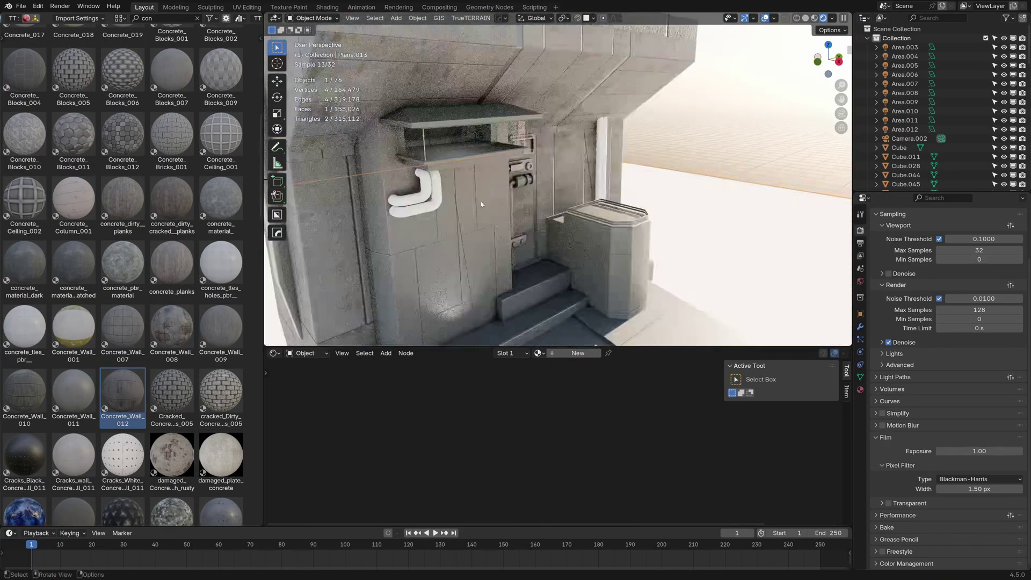
pyautogui.scroll(1, 456, 221)
pyautogui.moveTo(440, 239); pyautogui.dragTo(487, 166, button='middle')
pyautogui.scroll(-3, 483, 214)
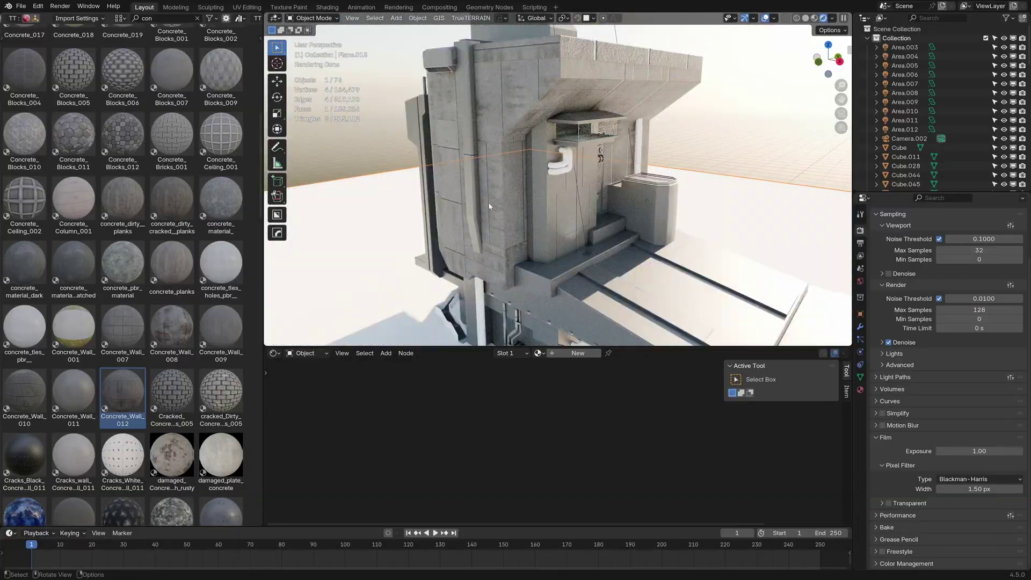
# - Unwrap all faces of the building's main shell with Cube Projection
pyautogui.click(508, 206)
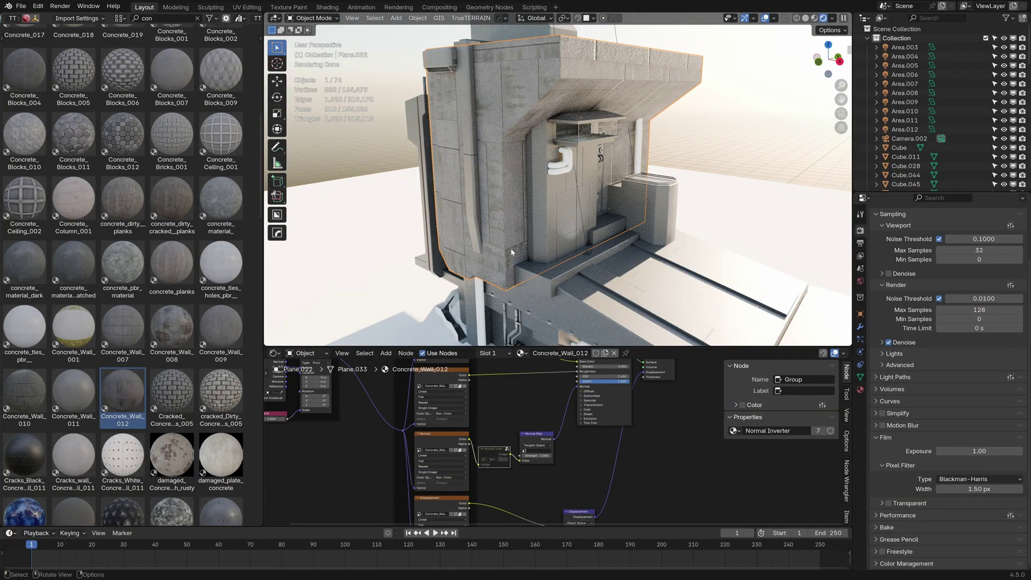
pyautogui.press('Tab')
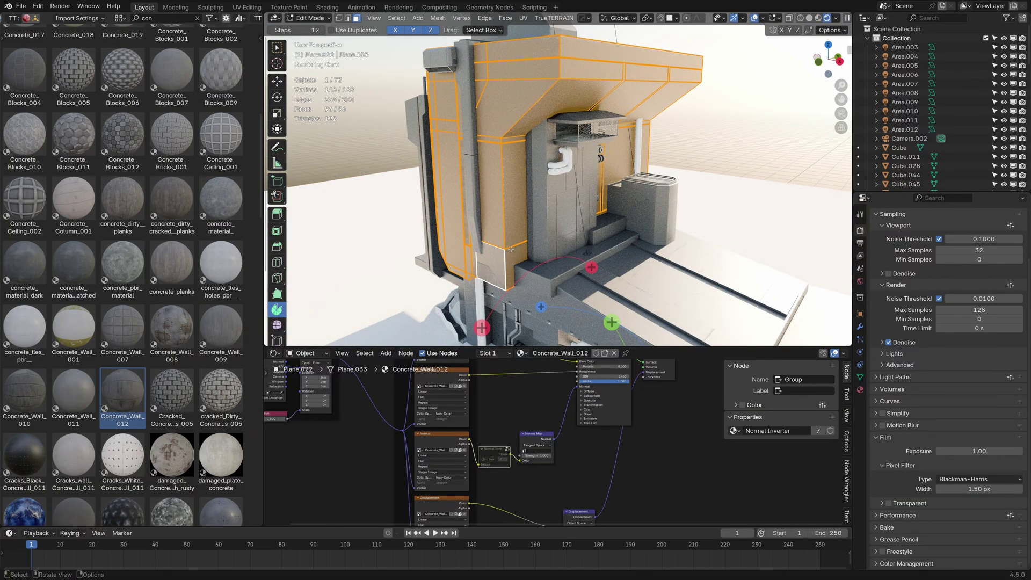
pyautogui.press('u')
pyautogui.click(510, 252)
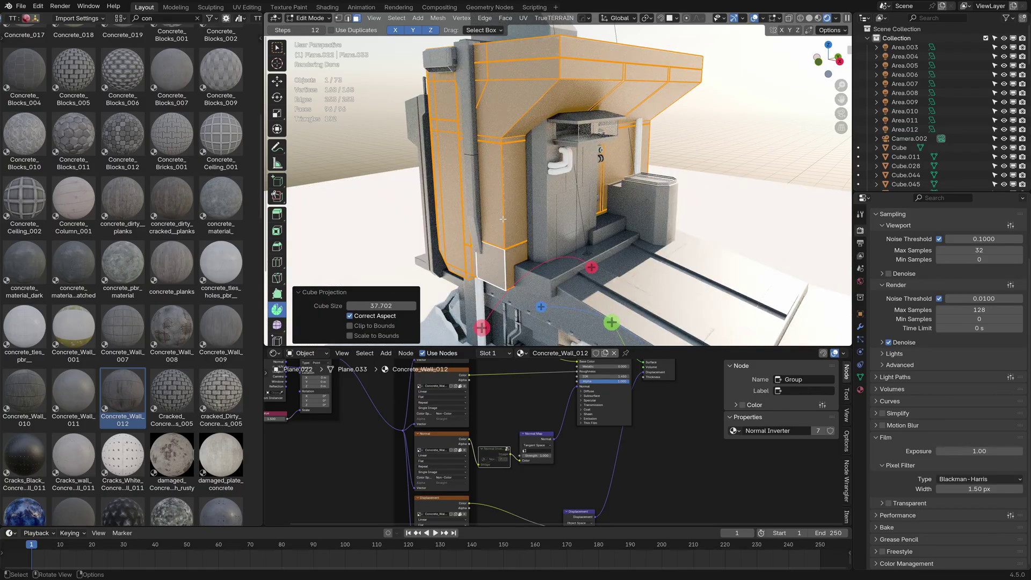
pyautogui.press('Tab')
# - Select the slanted underside faces of the shell's overhang and open the UV Editing workspace
pyautogui.moveTo(520, 238); pyautogui.dragTo(497, 241, button='middle')
pyautogui.press('Tab')
pyautogui.click(548, 104)
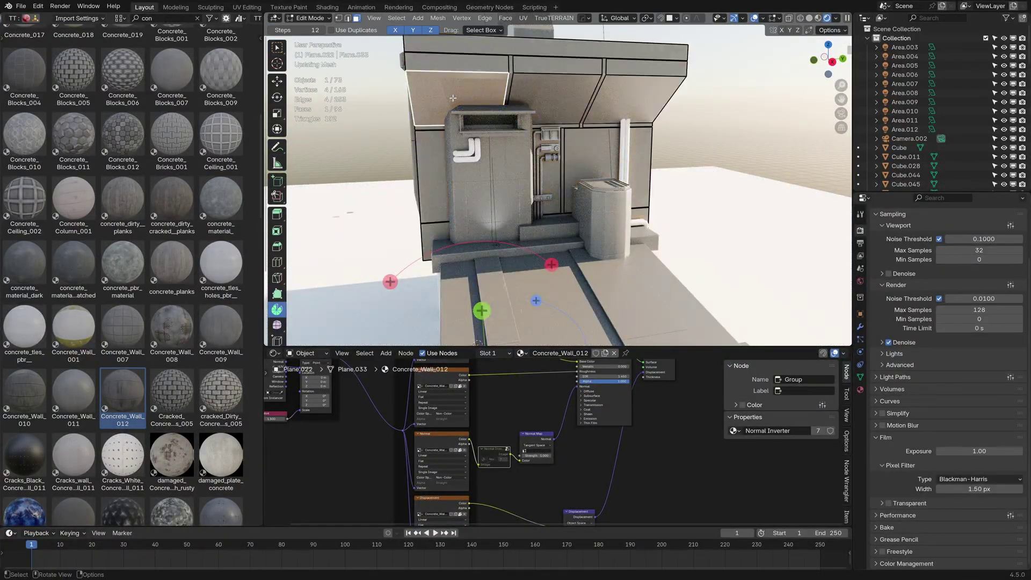
pyautogui.press('Tab')
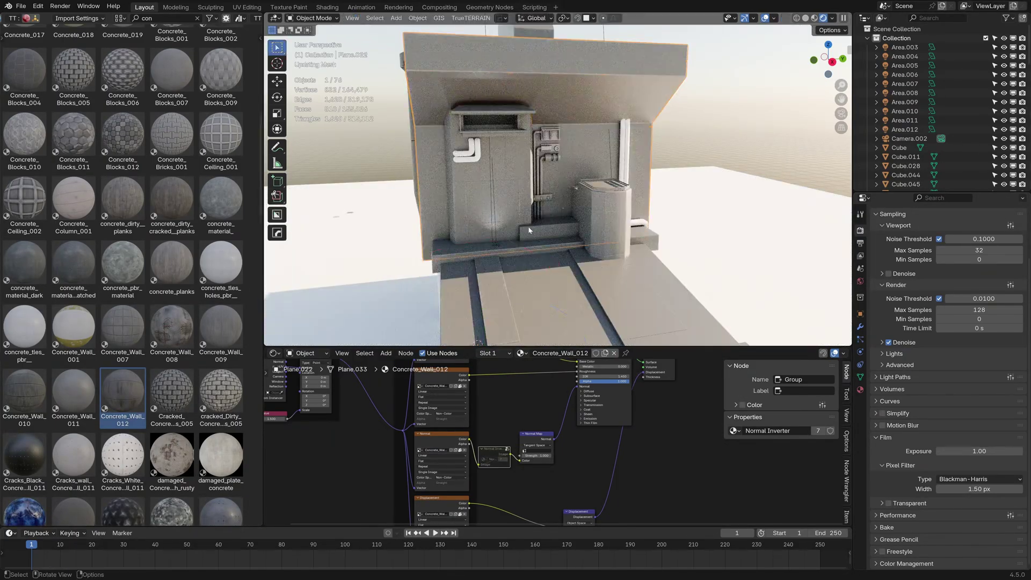
pyautogui.click(247, 7)
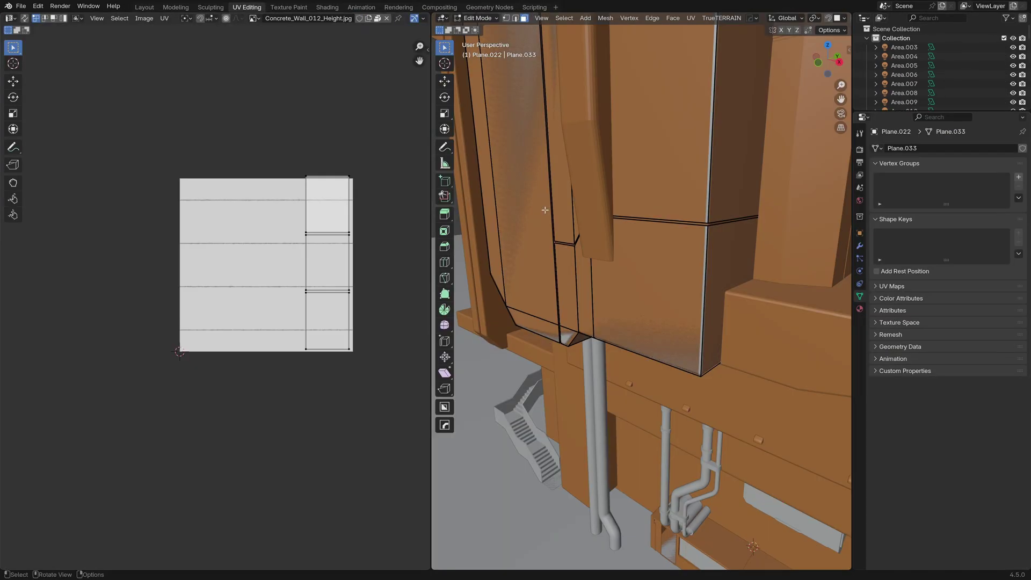
pyautogui.scroll(-5, 548, 210)
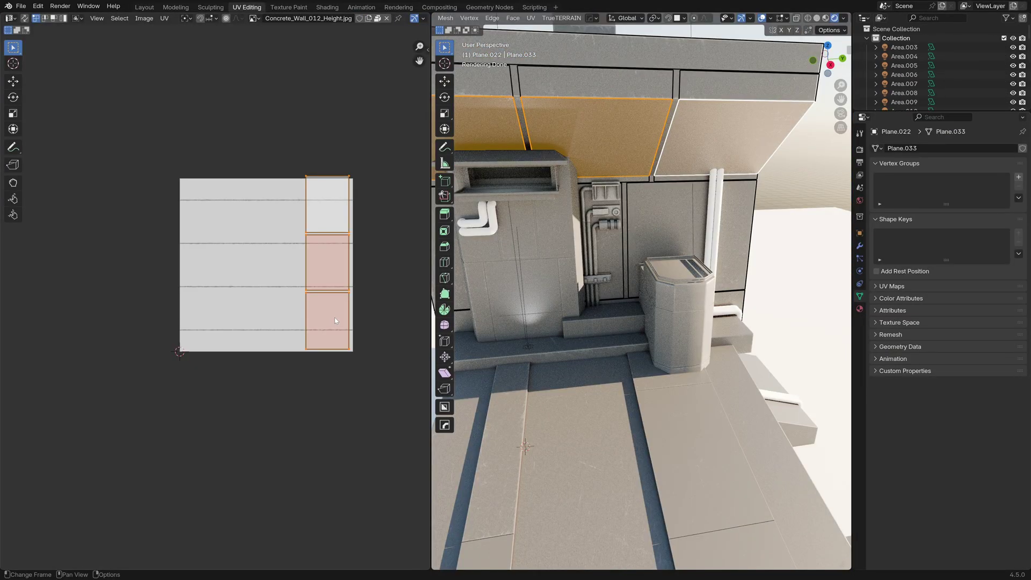
# - Rotate the UV islands of the overhang's slanted faces by 90° and by a further 180°
pyautogui.write('r90')
pyautogui.press('Return')
pyautogui.write('r')
pyautogui.write('1')
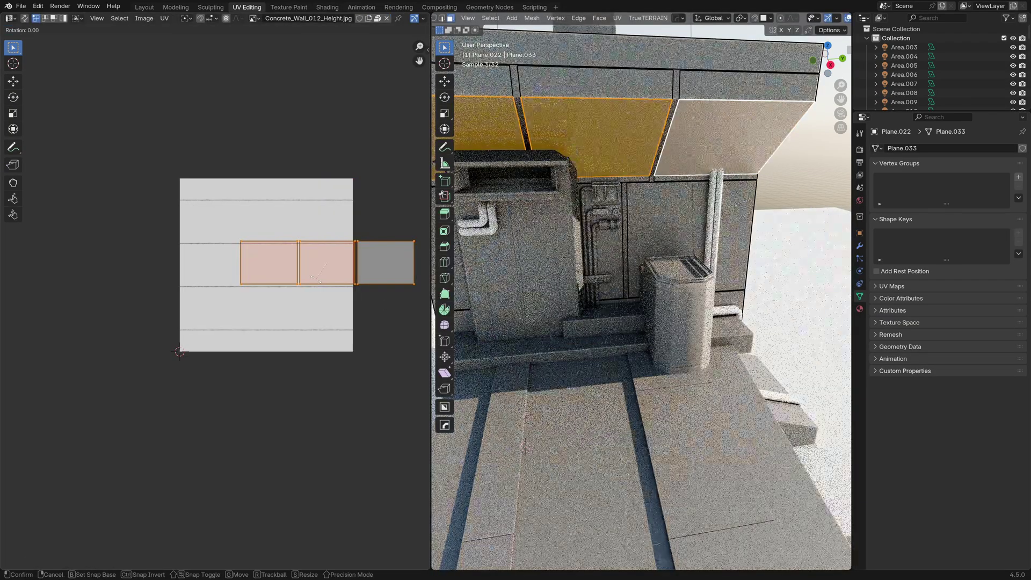
pyautogui.write('80')
pyautogui.press('Return')
pyautogui.press('Tab')
pyautogui.scroll(-2, 589, 237)
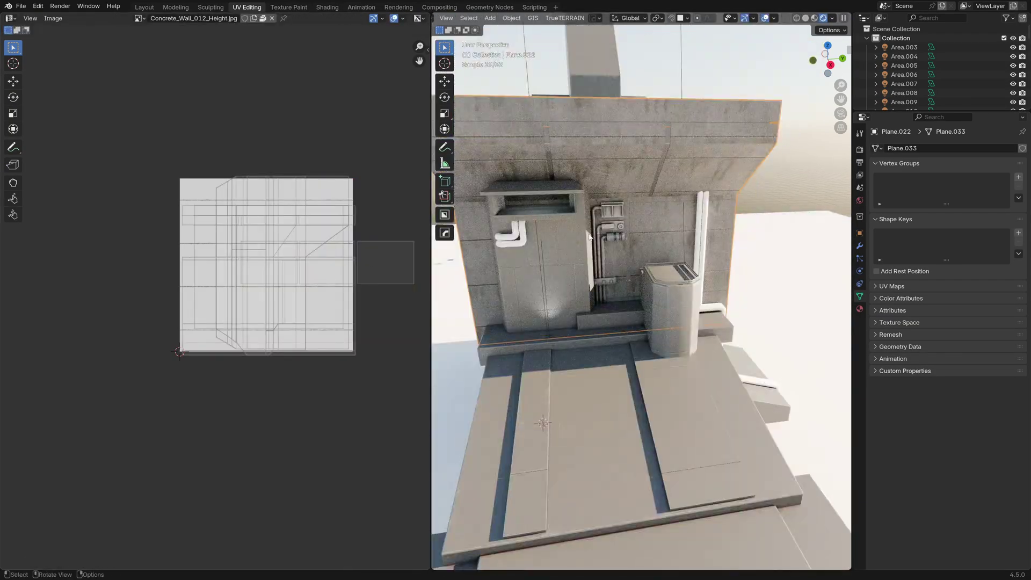
pyautogui.moveTo(589, 236); pyautogui.dragTo(646, 202, button='middle')
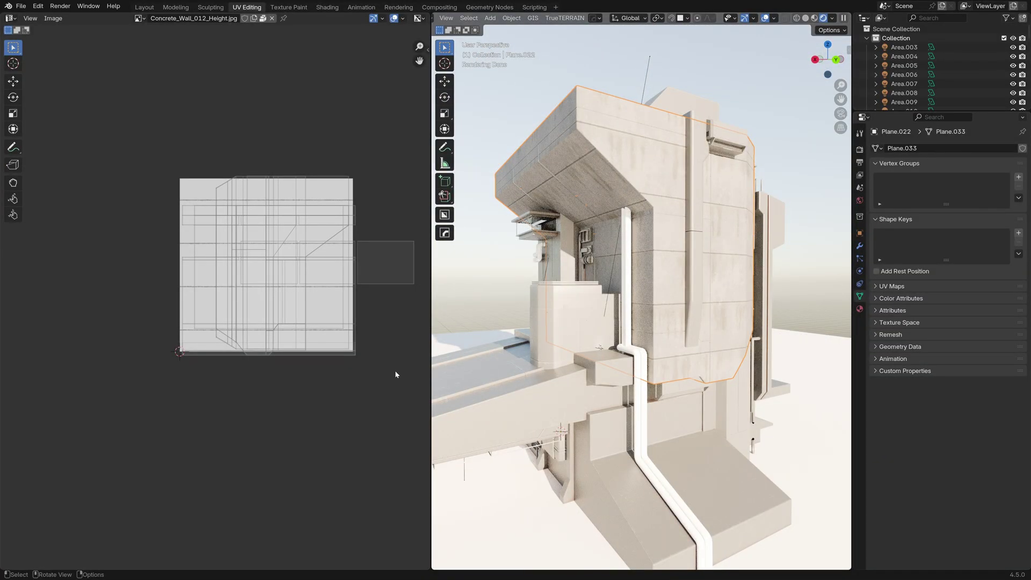
# - Shift the overhang faces' UV islands slightly down and sideways to align them with the concrete texture's horizontal seams
pyautogui.press('Tab')
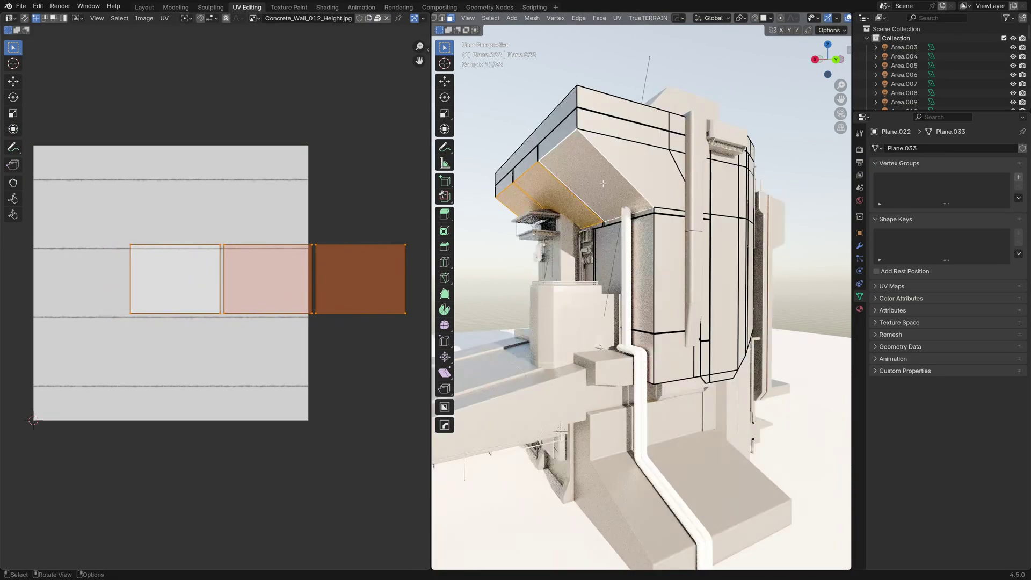
pyautogui.press('g')
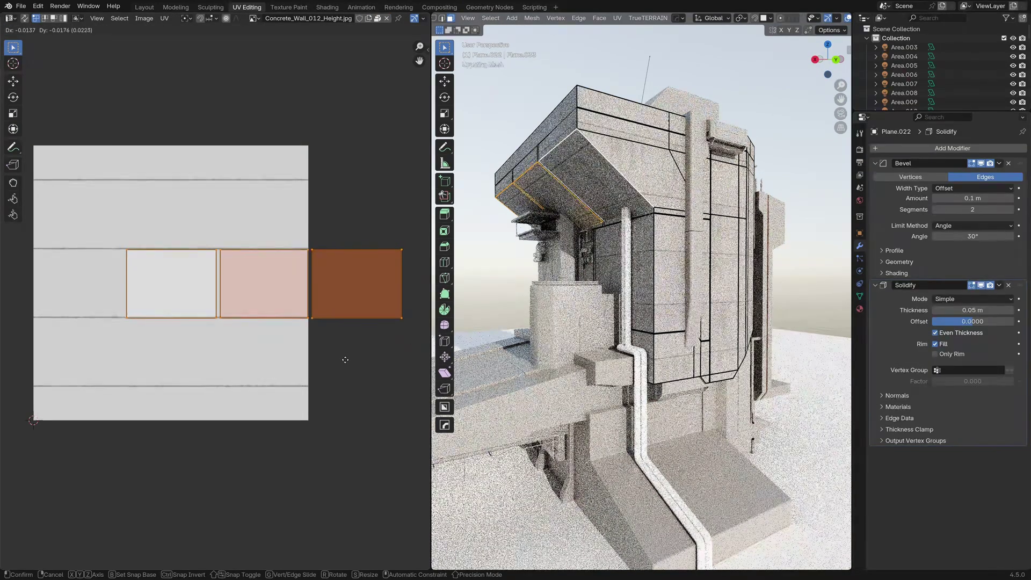
pyautogui.click(350, 346)
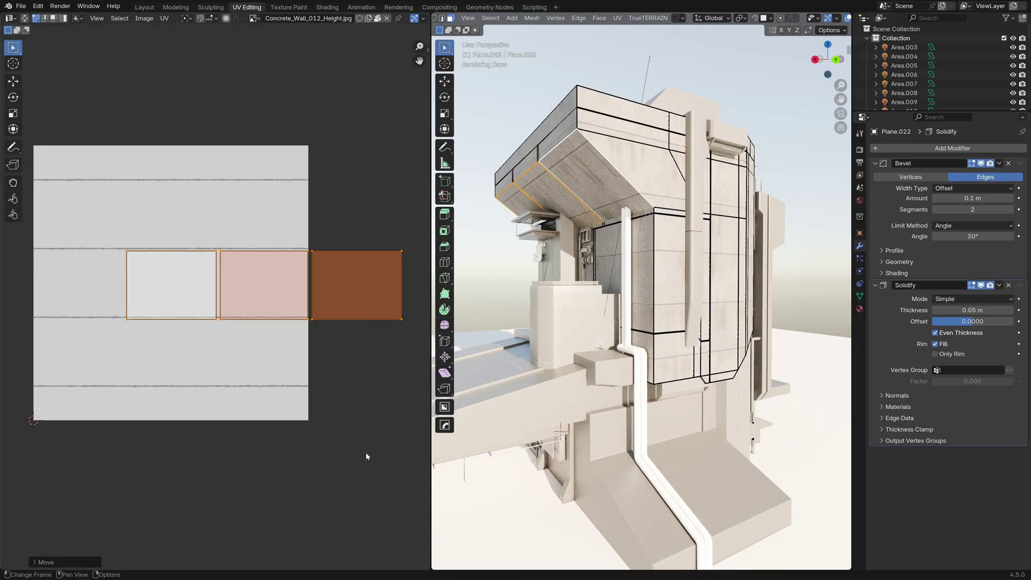
pyautogui.press('g')
pyautogui.rightClick(374, 403)
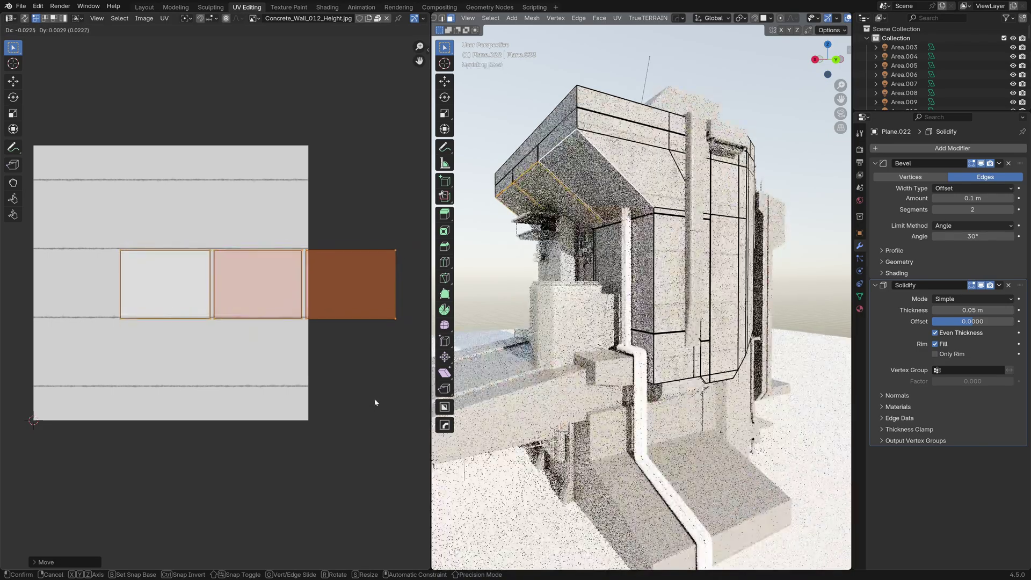
# - Scale the overhang faces' UV islands to about 0.84 and move them onto the lower seam of their concrete band
pyautogui.press('s')
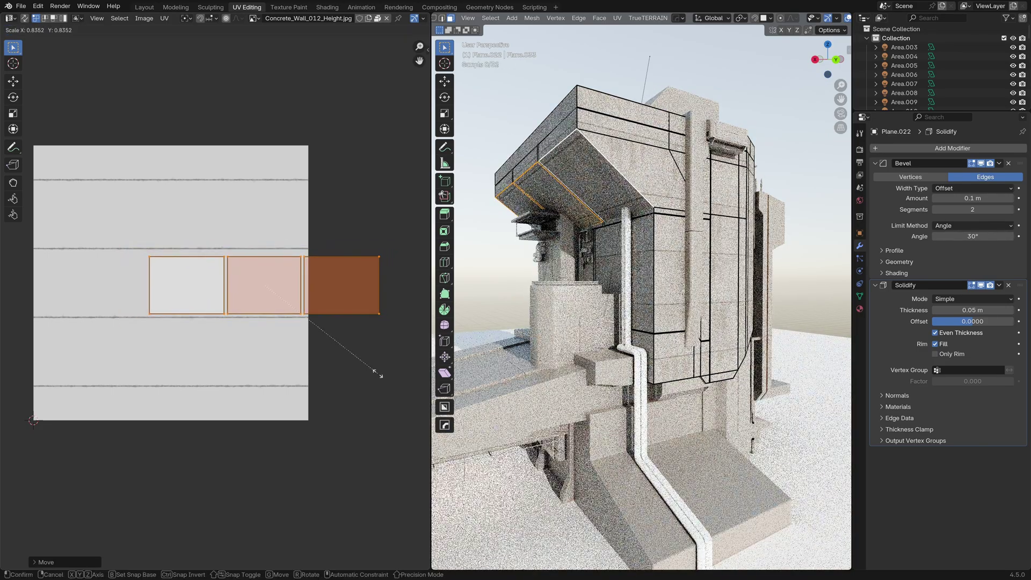
pyautogui.click(377, 373)
pyautogui.press('g')
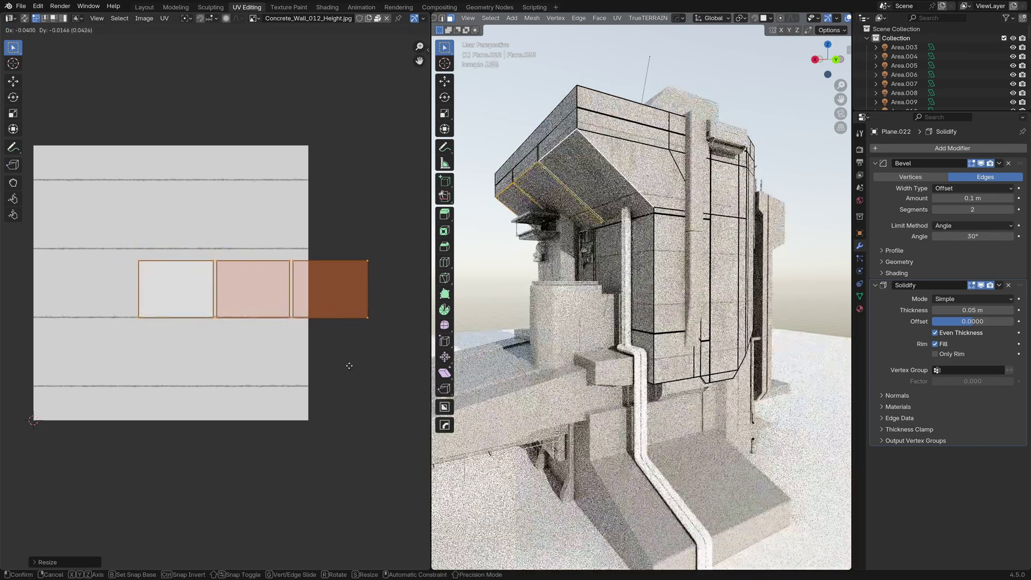
pyautogui.click(346, 363)
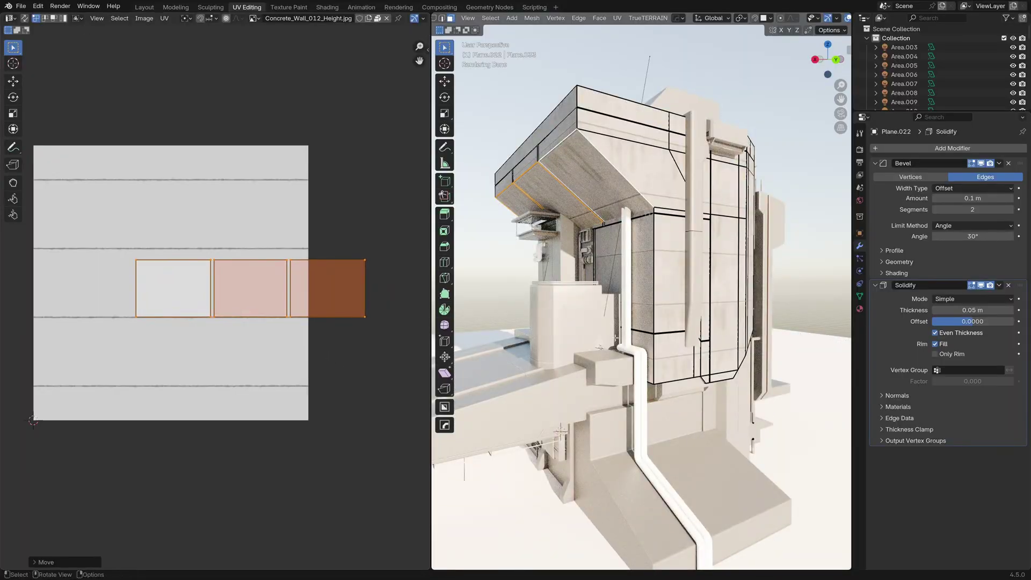
pyautogui.press('Tab')
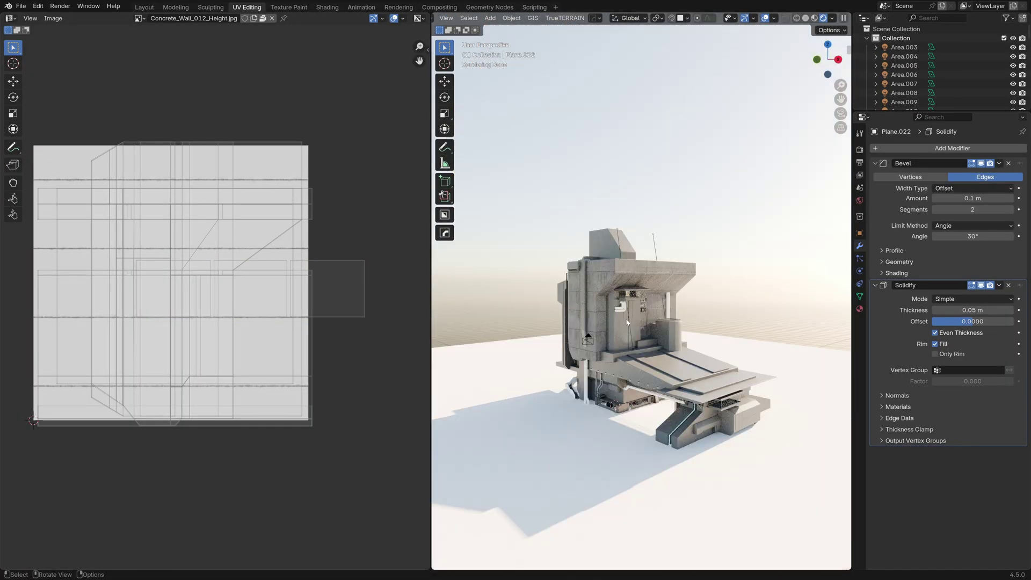
# - Return to the Layout workspace and replace the main shell's material with Concrete_Wall_011 from the asset library
pyautogui.moveTo(626, 322); pyautogui.dragTo(595, 309, button='middle')
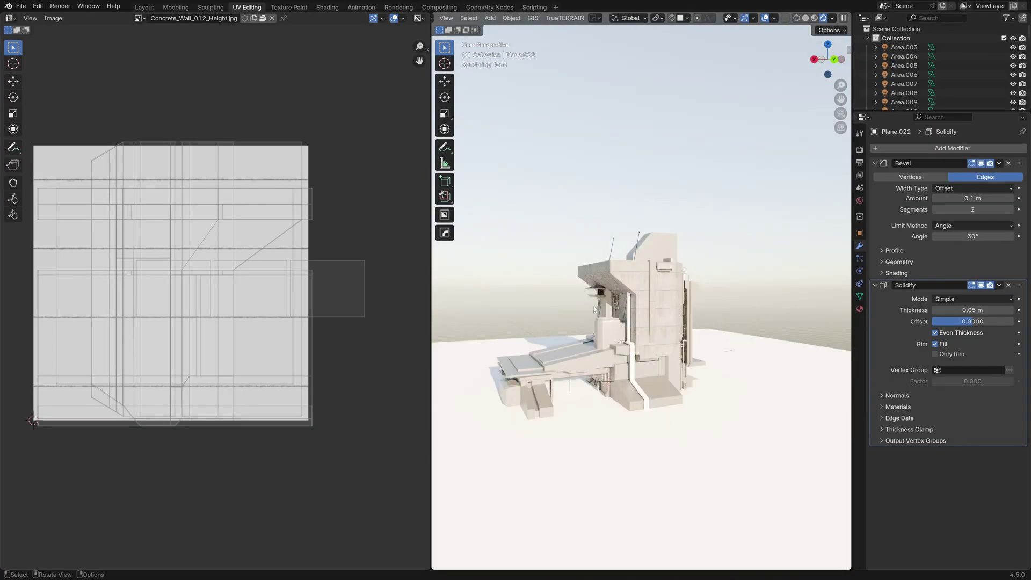
pyautogui.scroll(5, 594, 309)
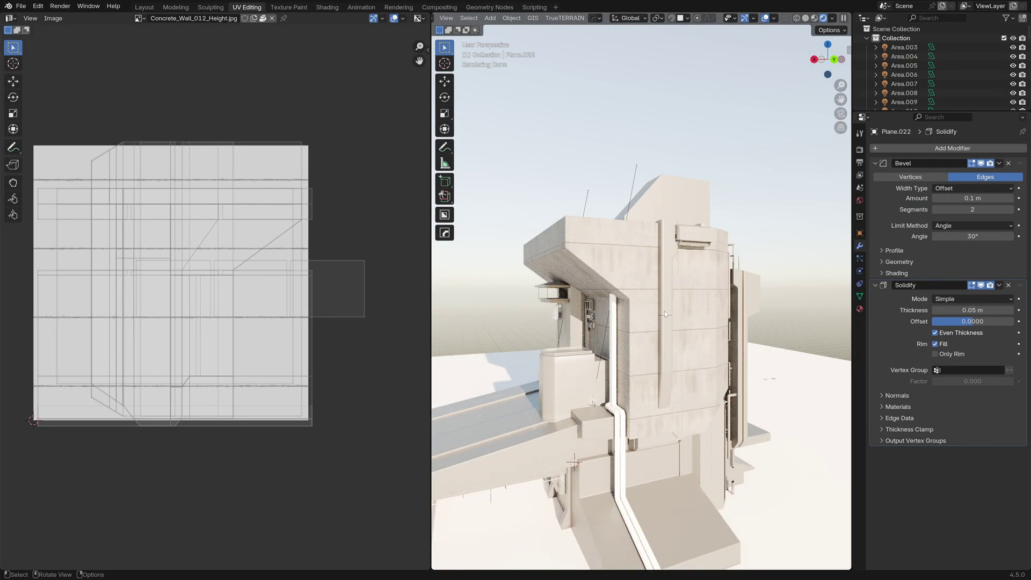
pyautogui.moveTo(664, 314); pyautogui.dragTo(673, 278, button='middle')
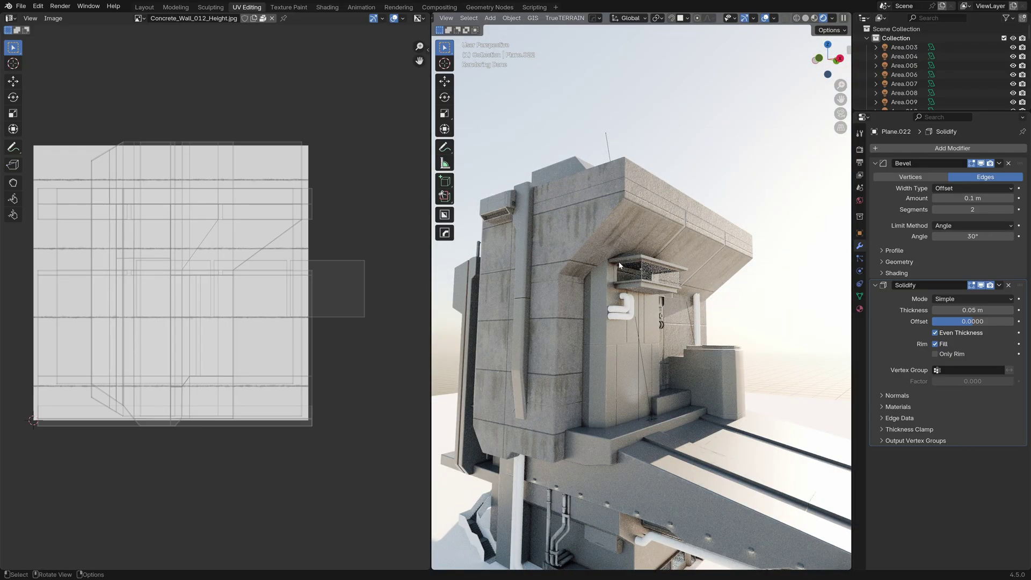
pyautogui.click(143, 7)
pyautogui.scroll(5, 170, 420)
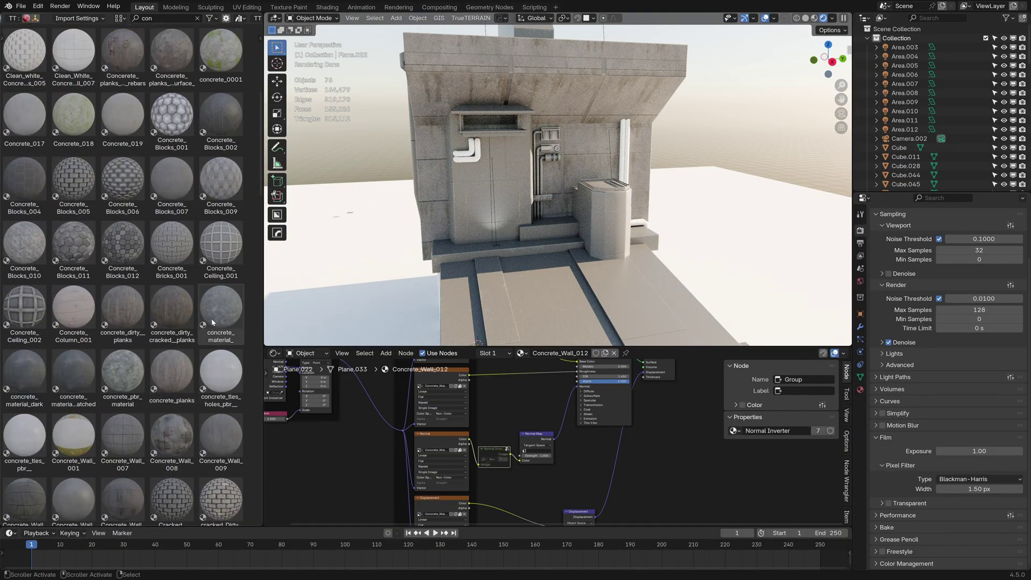
pyautogui.scroll(-5, 222, 302)
pyautogui.moveTo(74, 357); pyautogui.dragTo(550, 95)
pyautogui.moveTo(703, 177); pyautogui.dragTo(537, 214, button='middle')
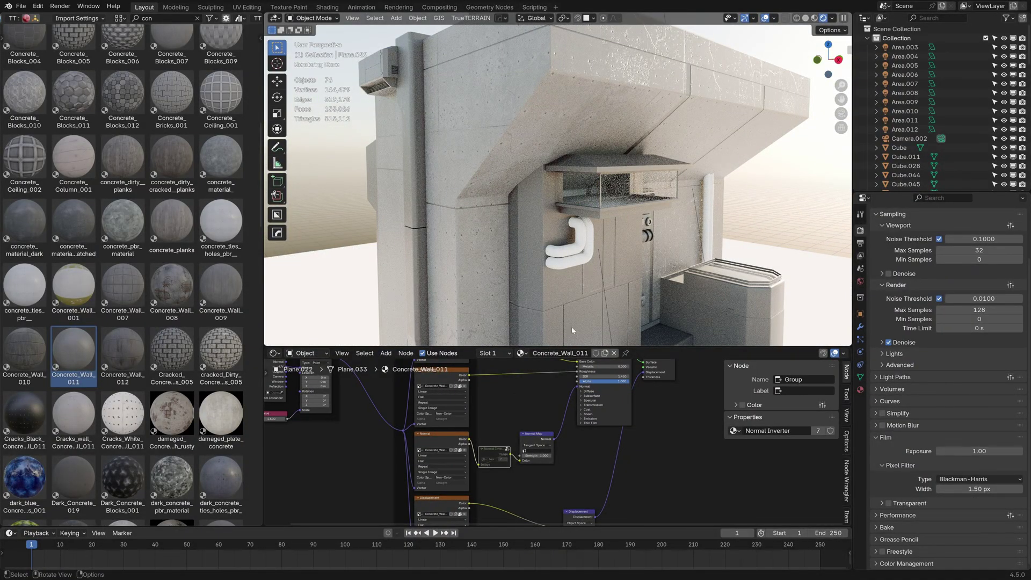
# - Enlarge the node editor and set the Base Color and Roughness image textures of Concrete_Wall_011 to Box projection
pyautogui.moveTo(588, 345); pyautogui.dragTo(587, 221)
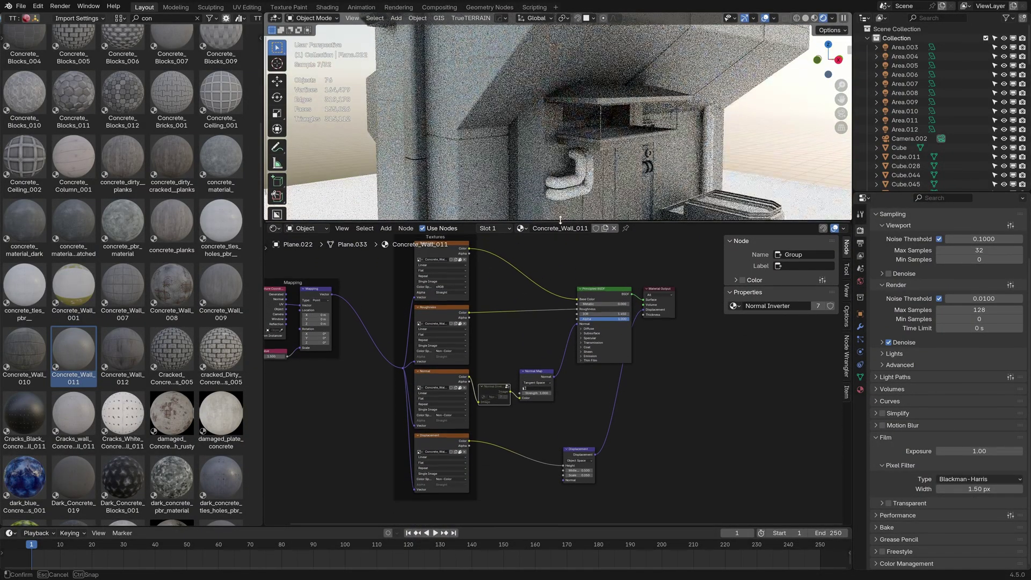
pyautogui.scroll(6, 542, 302)
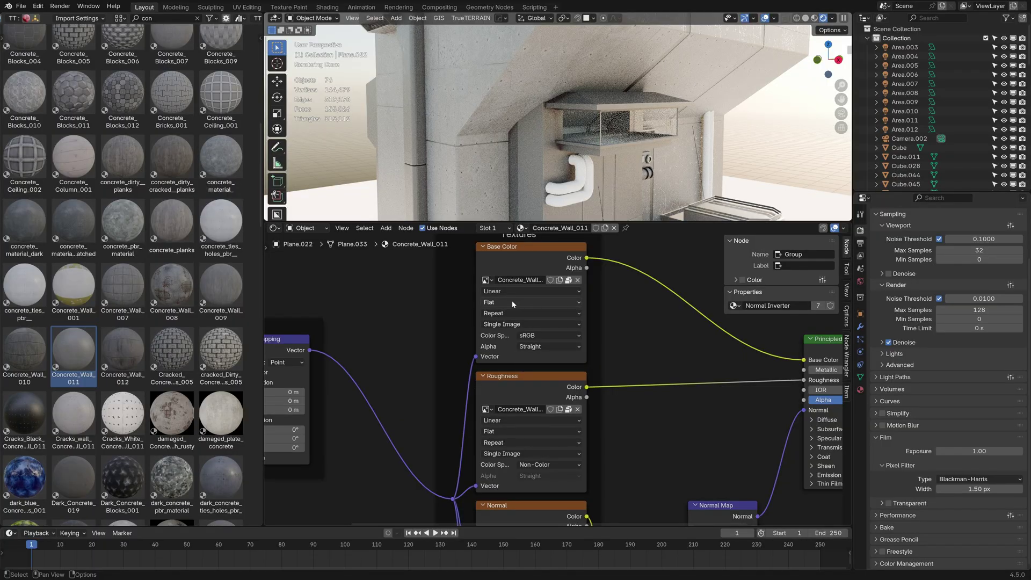
pyautogui.click(512, 302)
pyautogui.click(517, 334)
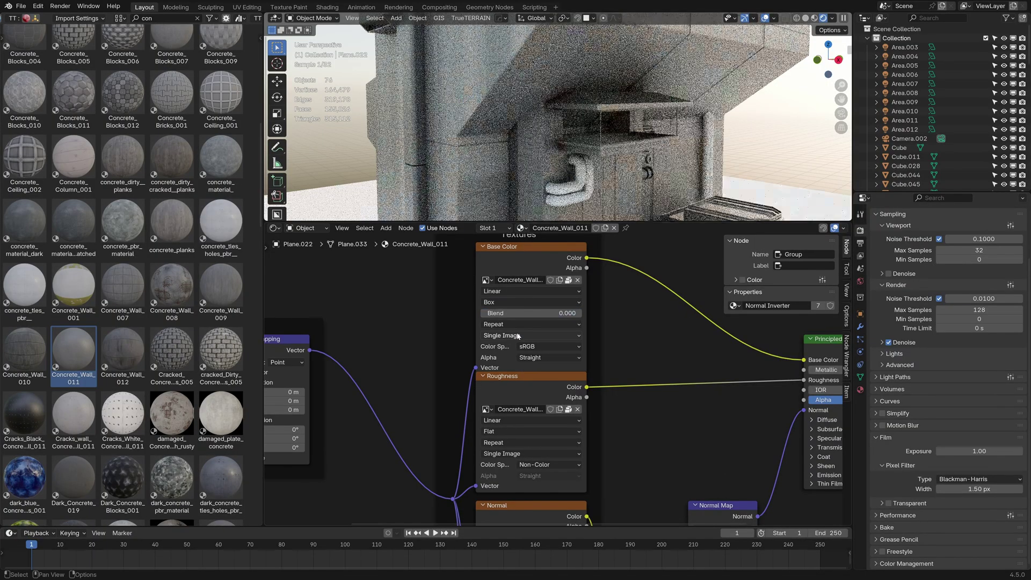
pyautogui.click(540, 428)
pyautogui.click(508, 464)
# - Set the Normal and Displacement image textures of Concrete_Wall_011 to Box projection
pyautogui.moveTo(671, 480); pyautogui.dragTo(632, 310, button='middle')
pyautogui.click(473, 396)
pyautogui.click(473, 390)
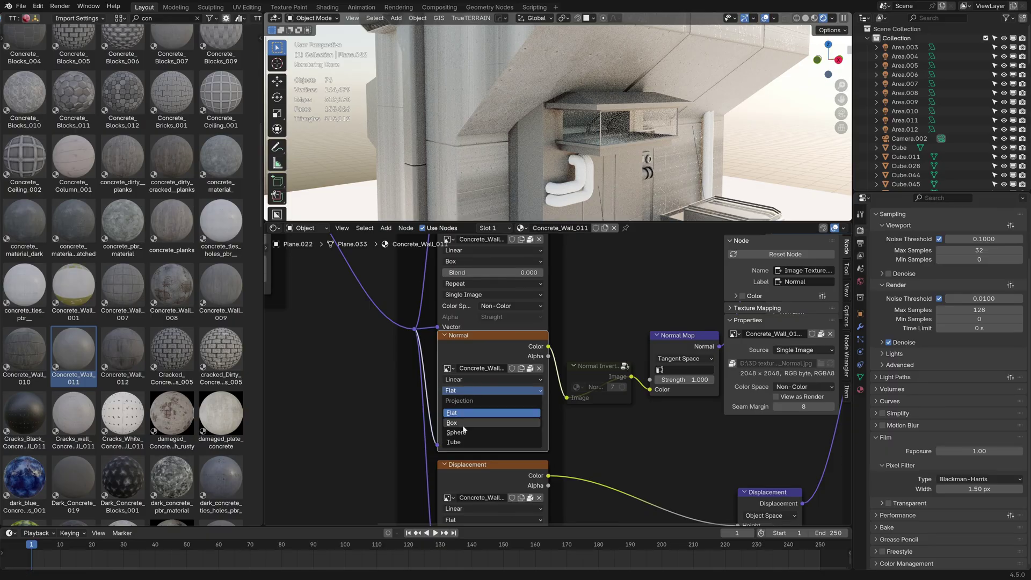
pyautogui.click(471, 423)
pyautogui.scroll(-5, 467, 406)
pyautogui.click(467, 406)
pyautogui.click(469, 436)
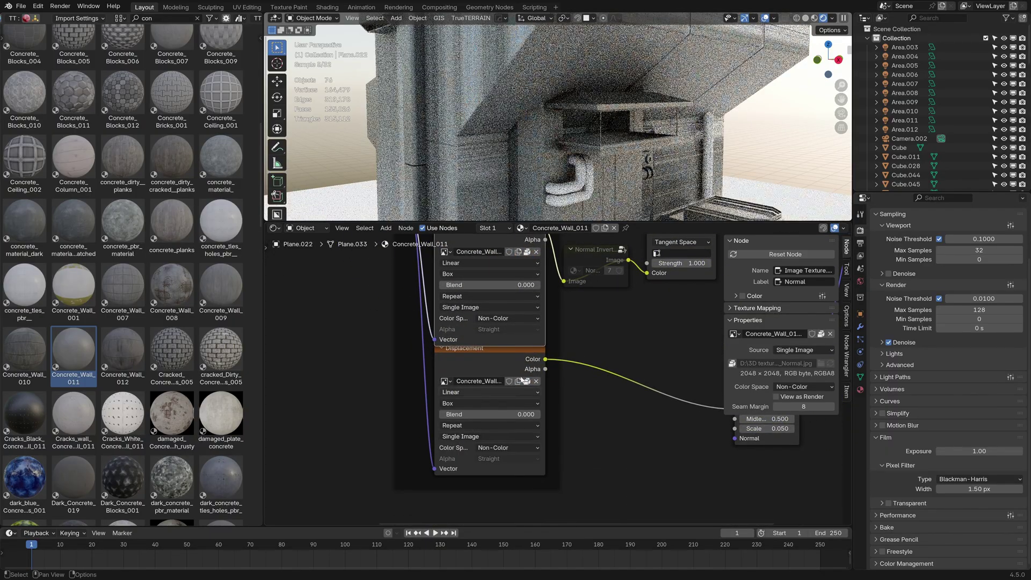
# - Set the Base Color image texture's box-projection Blend to about 0.365 in Concrete_Wall_011
pyautogui.scroll(10, 569, 480)
pyautogui.scroll(1, 568, 480)
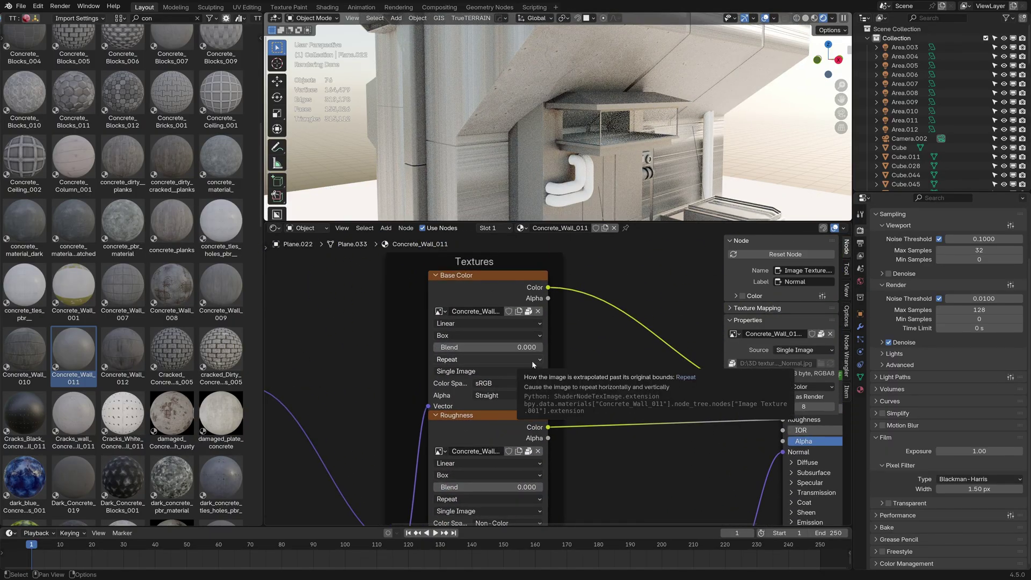
pyautogui.moveTo(534, 363); pyautogui.dragTo(577, 327, button='middle')
pyautogui.moveTo(491, 311); pyautogui.dragTo(569, 311)
# - Connect the Texture Coordinate node's Generated output to the Mapping node's Vector input and check the concrete on the building shell
pyautogui.scroll(-3, 517, 149)
pyautogui.moveTo(382, 362); pyautogui.dragTo(575, 345, button='middle')
pyautogui.moveTo(386, 334); pyautogui.dragTo(414, 358)
pyautogui.scroll(4, 532, 127)
pyautogui.moveTo(532, 128); pyautogui.dragTo(517, 194, button='middle')
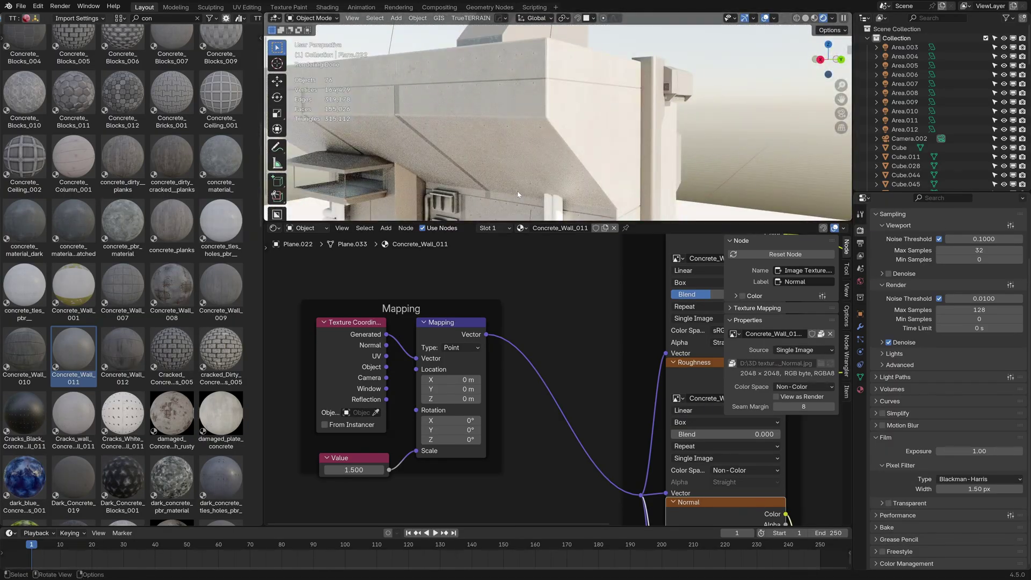
pyautogui.moveTo(587, 188); pyautogui.dragTo(512, 70, button='middle')
pyautogui.moveTo(553, 151); pyautogui.dragTo(554, 105, button='middle')
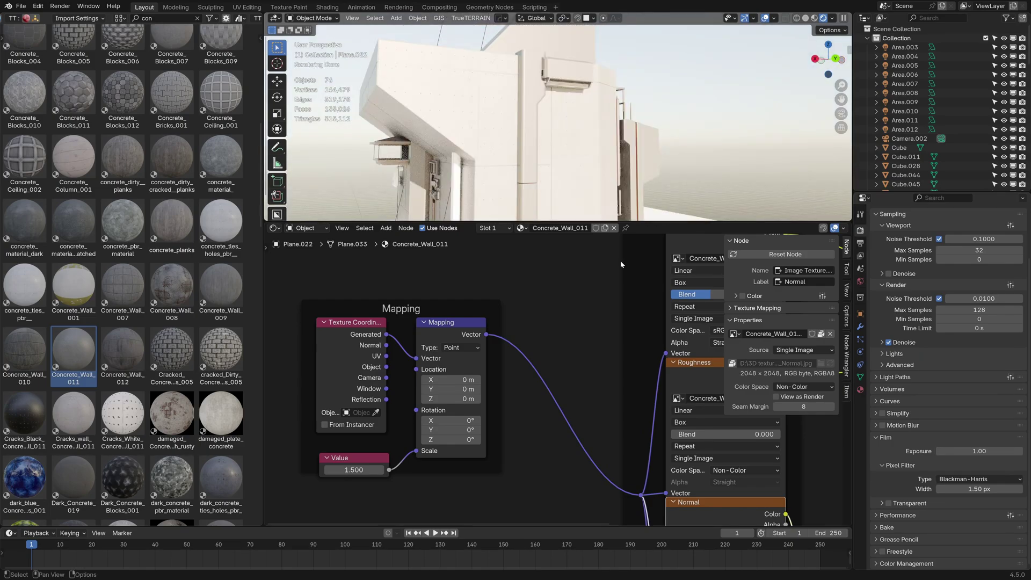
# - Apply the same 0.365 Blend to the Roughness, Normal and Displacement image textures of Concrete_Wall_011
pyautogui.moveTo(619, 281); pyautogui.dragTo(421, 229, button='middle')
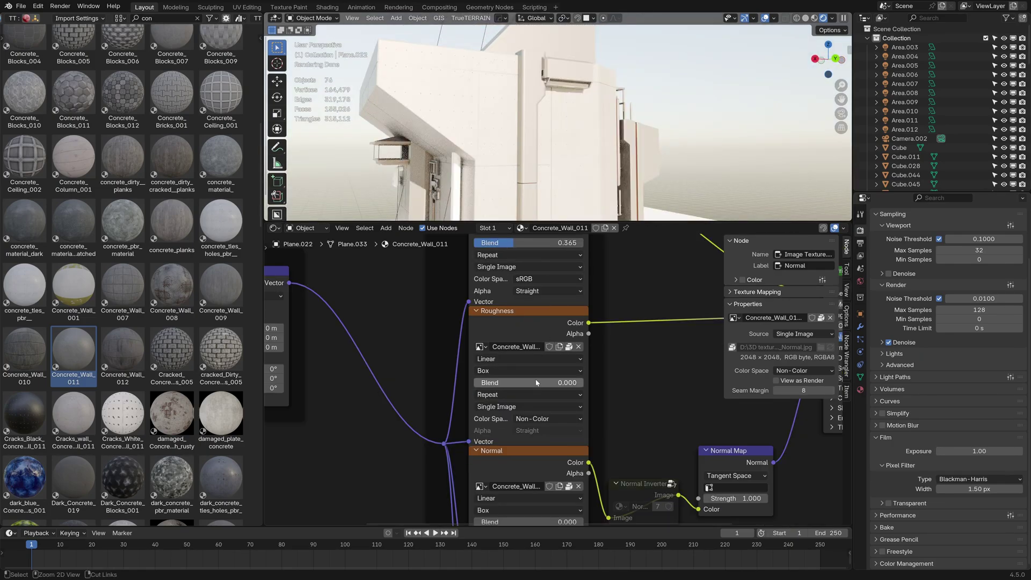
pyautogui.hotkey('ctrl', 'v')
pyautogui.moveTo(624, 416); pyautogui.dragTo(623, 306, button='middle')
pyautogui.hotkey('ctrl', 'v')
pyautogui.moveTo(634, 493); pyautogui.dragTo(610, 370, button='middle')
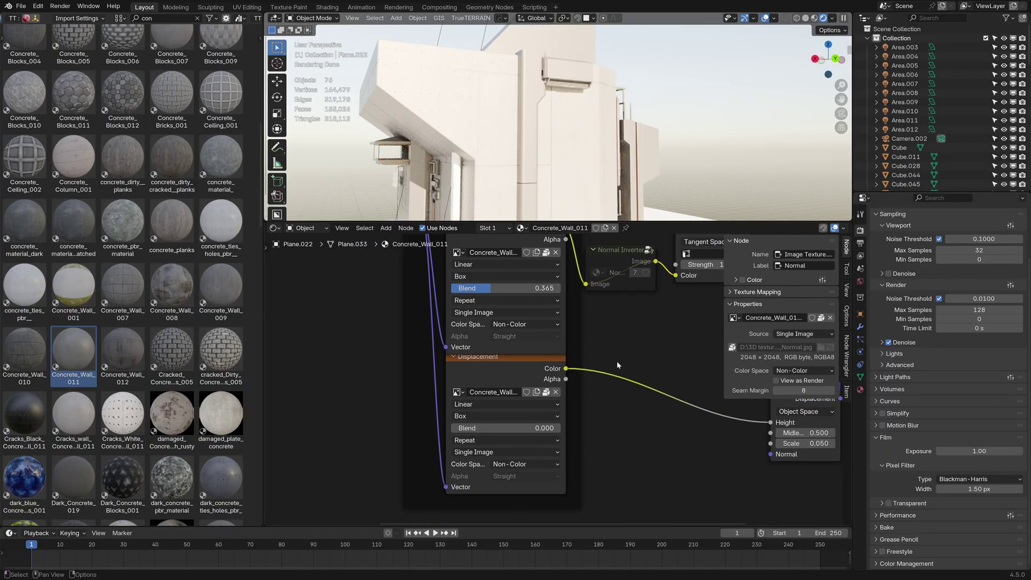
pyautogui.write('0.365')
pyautogui.moveTo(522, 461); pyautogui.dragTo(520, 518, button='middle')
pyautogui.scroll(-4, 479, 152)
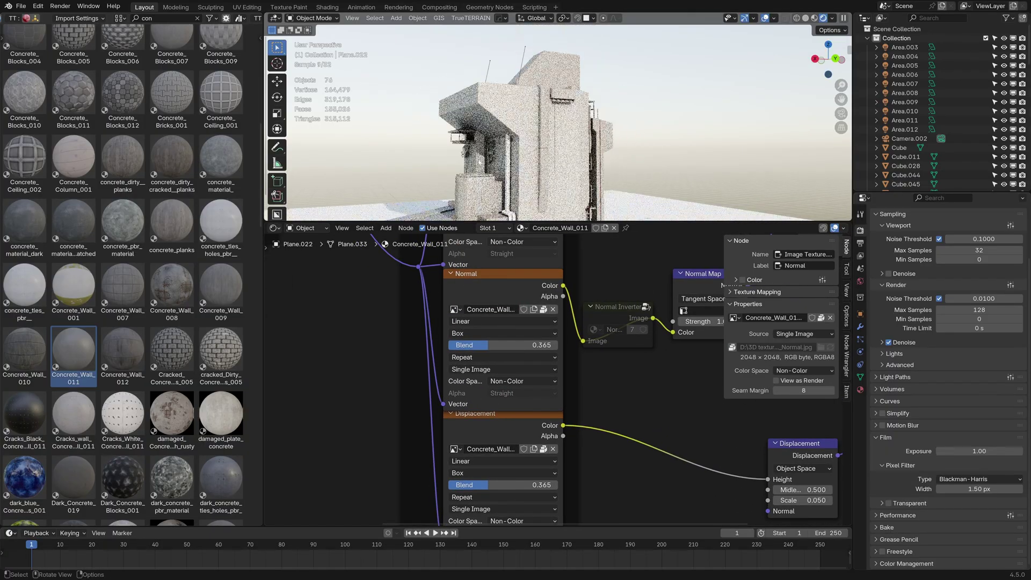
pyautogui.moveTo(479, 152); pyautogui.dragTo(585, 156, button='middle')
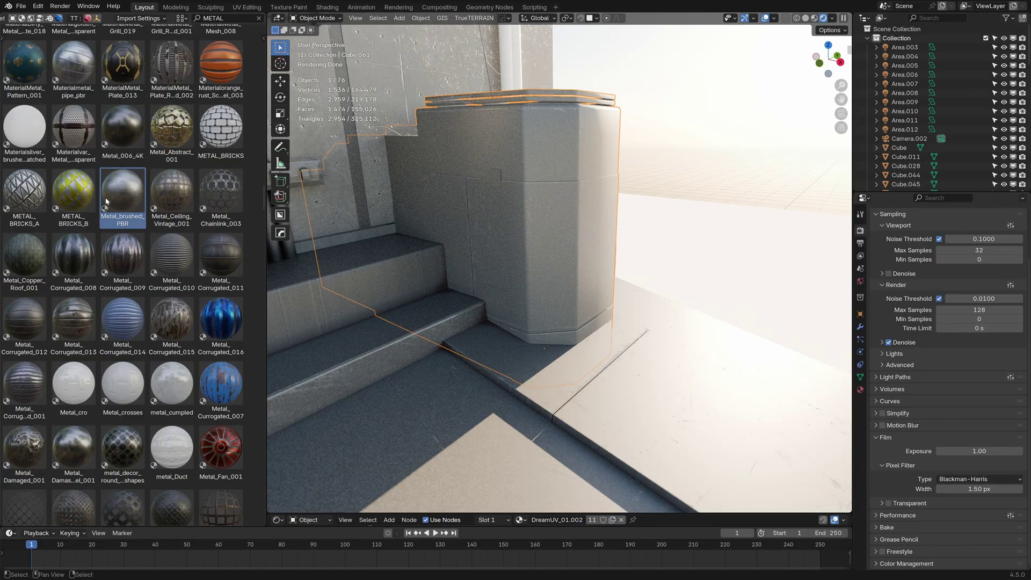
# - Assign Metal_brushed_PBR from the asset library to the chamfered housing beside the steps and enlarge the node editor to show its material
pyautogui.moveTo(122, 194); pyautogui.dragTo(501, 228)
pyautogui.moveTo(426, 514); pyautogui.dragTo(426, 290)
pyautogui.moveTo(471, 182); pyautogui.dragTo(512, 258, button='middle')
pyautogui.scroll(-8, 525, 398)
pyautogui.moveTo(558, 392); pyautogui.dragTo(529, 474, button='middle')
pyautogui.keyDown('shift'); pyautogui.moveTo(526, 281); pyautogui.dragTo(516, 223, button='middle'); pyautogui.keyUp('shift')
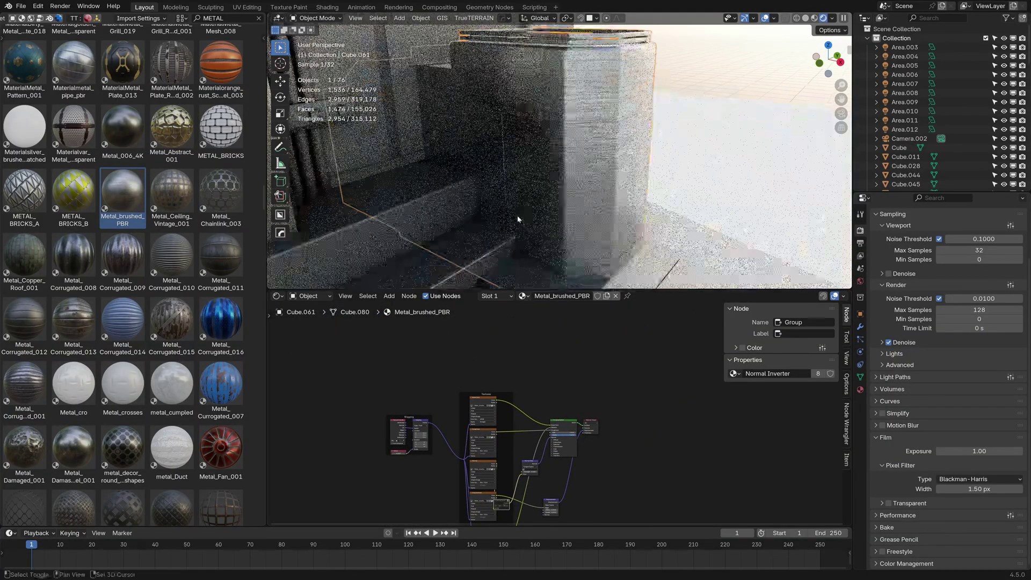
pyautogui.scroll(4, 504, 390)
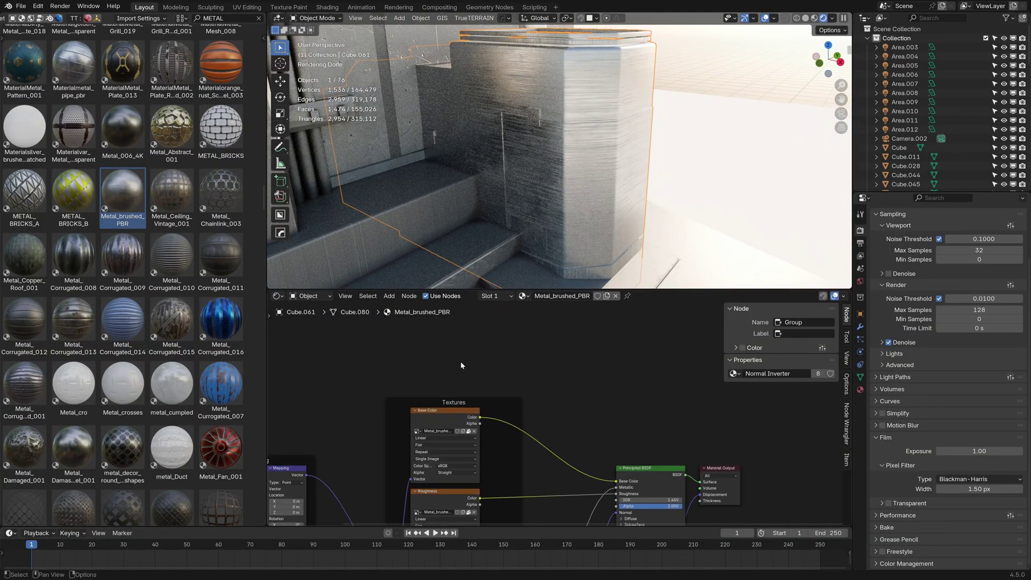
# - Add an Ambient Occlusion node above the Textures frame of Metal_brushed_PBR
pyautogui.hotkey('shift', 'a')
pyautogui.click(461, 365)
pyautogui.write('AM')
pyautogui.press('Return')
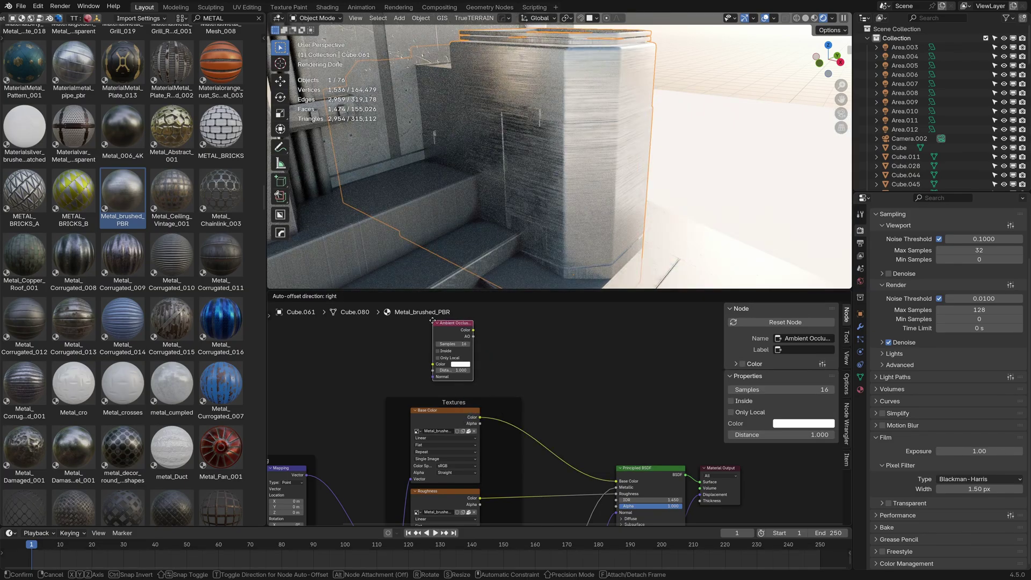
pyautogui.click(538, 488)
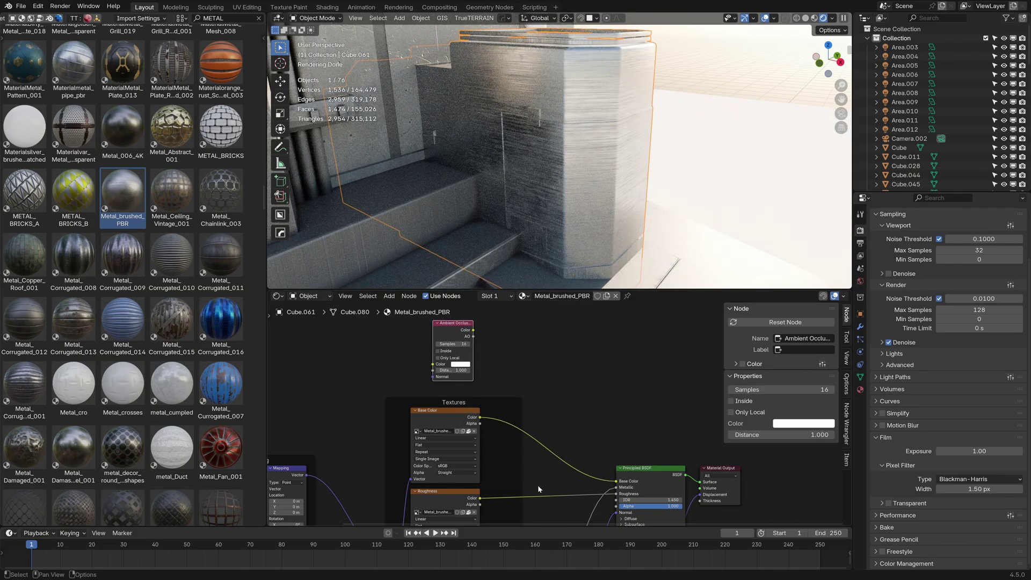
# - Add a colour Mix node with AO as Factor and the Base Color texture as B, feeding the Principled BSDF's Base Color
pyautogui.hotkey('shift', 'a')
pyautogui.click(562, 356)
pyautogui.write('MIX')
pyautogui.press('Return')
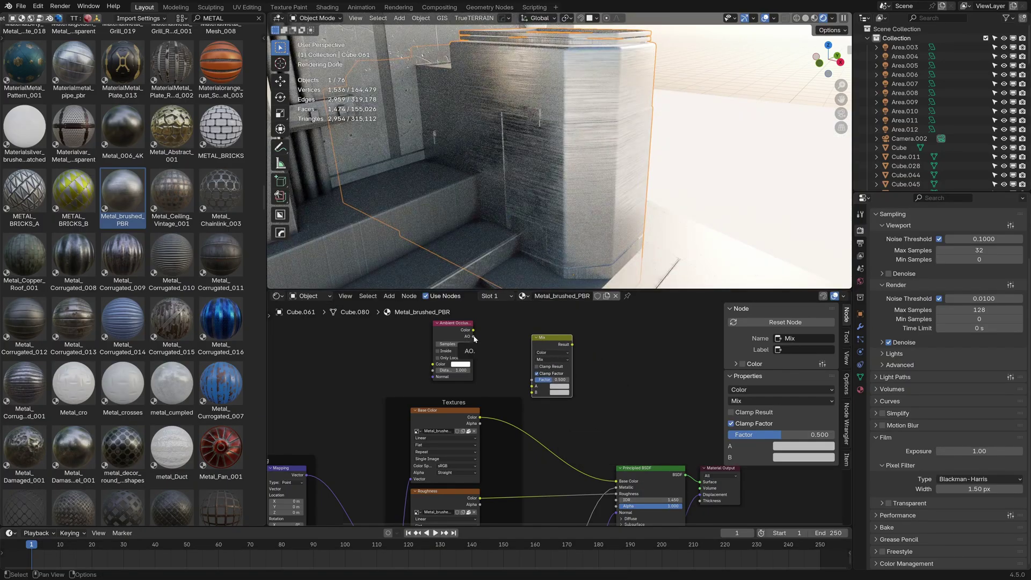
pyautogui.moveTo(529, 383); pyautogui.dragTo(532, 379)
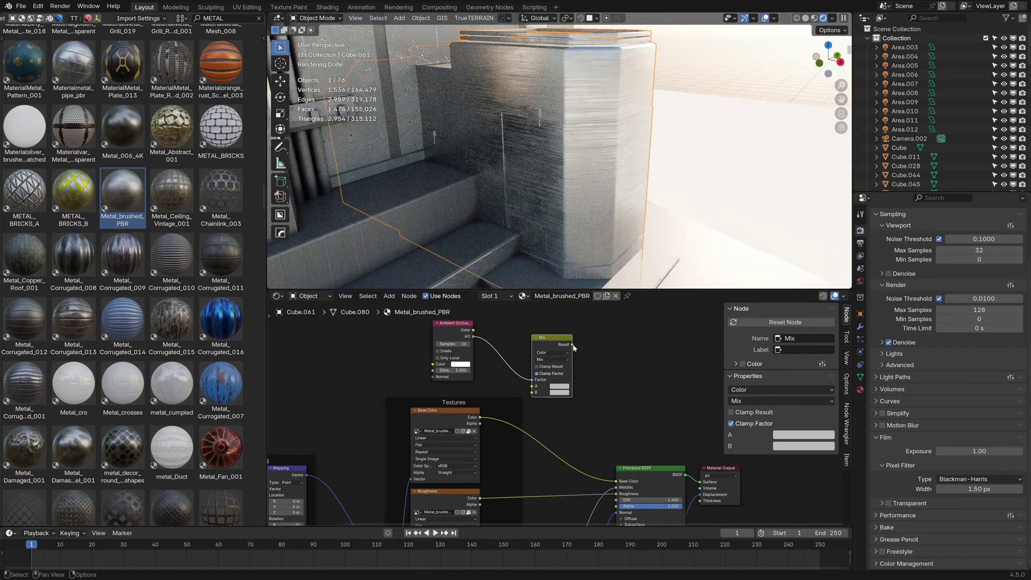
pyautogui.moveTo(480, 418); pyautogui.dragTo(532, 386)
pyautogui.moveTo(572, 344); pyautogui.dragTo(616, 481)
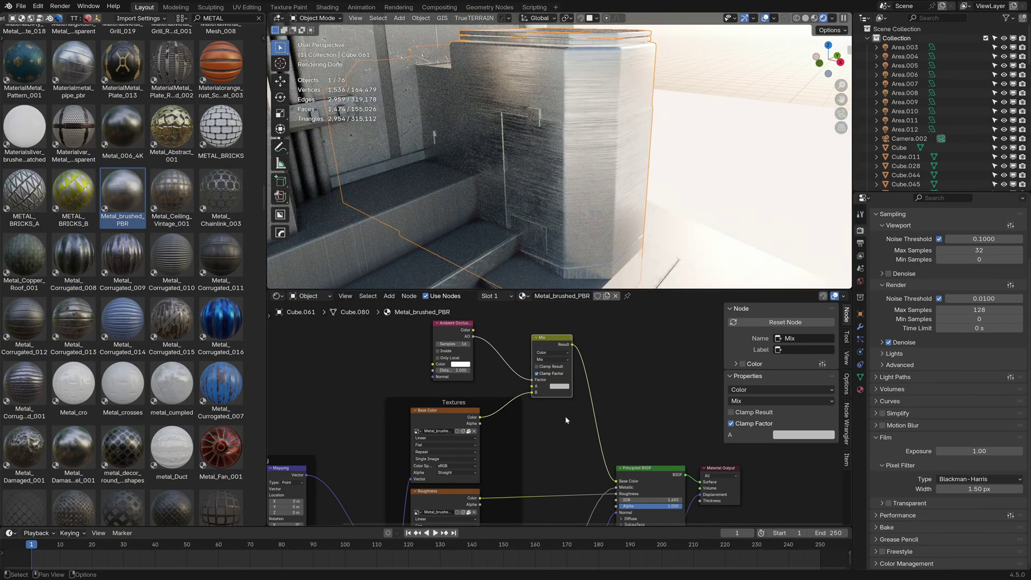
# - Set the Mix node's A colour to bright magenta (#FF00CE) and inspect the occluded edges of the housing
pyautogui.click(562, 388)
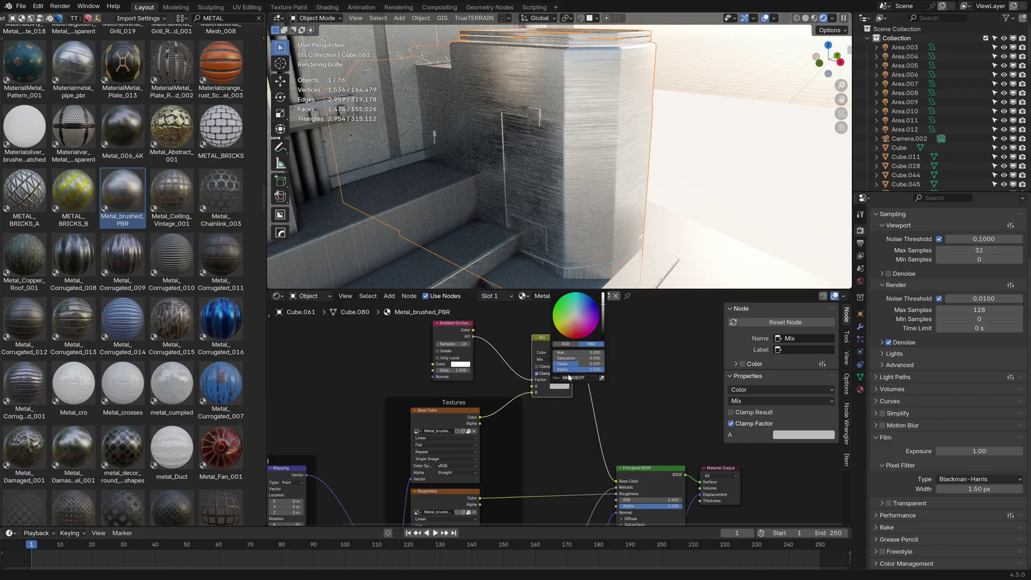
pyautogui.click(593, 330)
pyautogui.moveTo(603, 305); pyautogui.dragTo(603, 294)
pyautogui.keyDown('shift'); pyautogui.moveTo(558, 230); pyautogui.dragTo(523, 236, button='middle'); pyautogui.keyUp('shift')
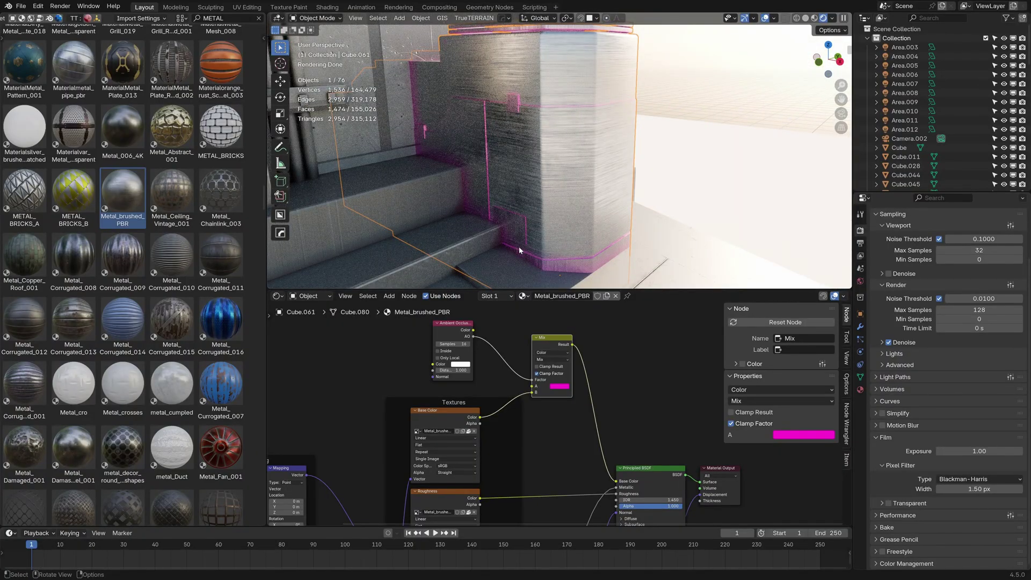
pyautogui.scroll(3, 519, 250)
pyautogui.scroll(2, 531, 374)
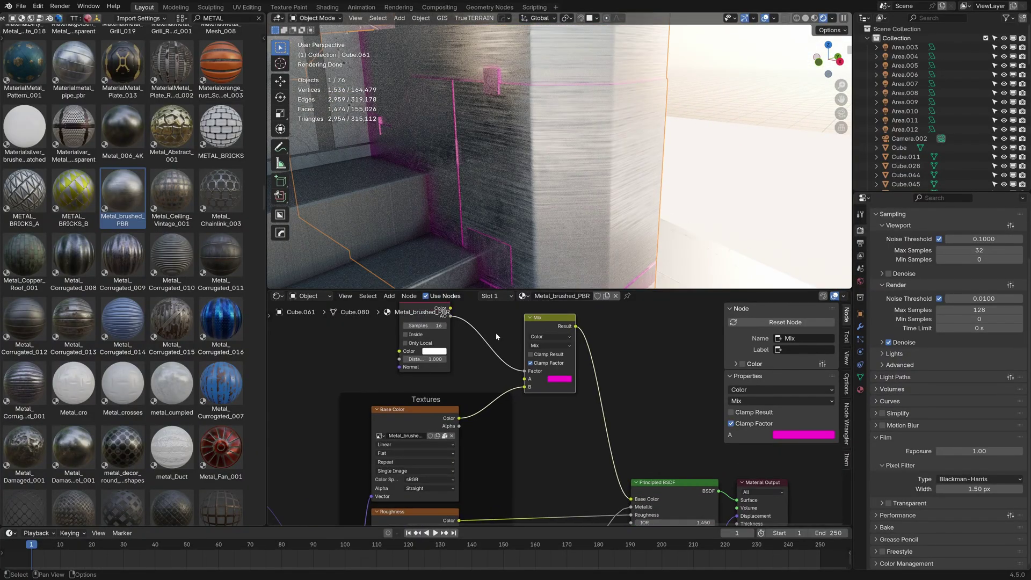
# - Move the Ambient Occlusion node aside and insert a Color Ramp between its AO output and the Mix node's Factor
pyautogui.moveTo(480, 342); pyautogui.dragTo(378, 344)
pyautogui.hotkey('shift', 'a')
pyautogui.click(397, 340)
pyautogui.write('COL')
pyautogui.press('Down')
pyautogui.press('Down')
pyautogui.press('Down')
pyautogui.press('Down')
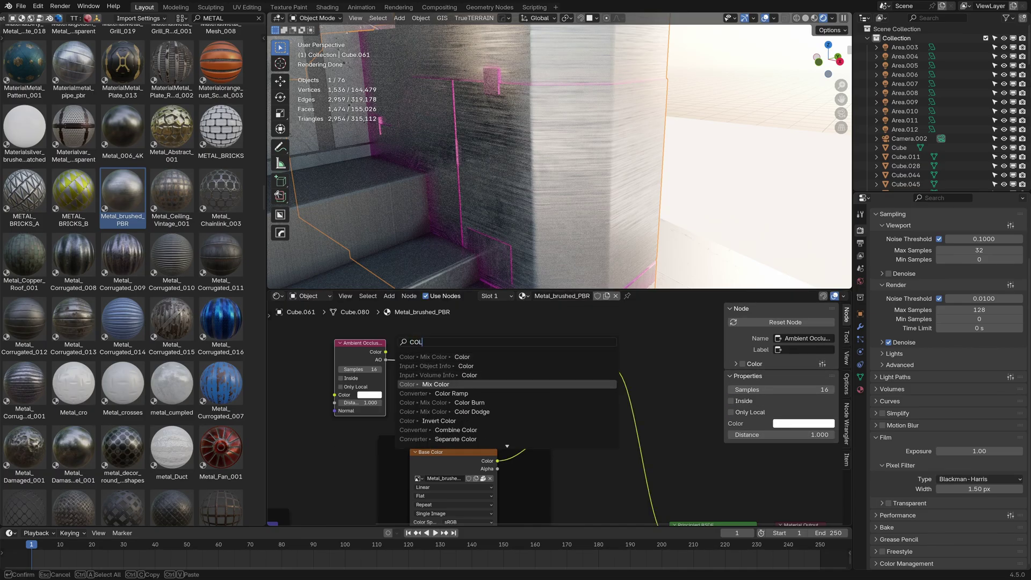
pyautogui.press('Return')
pyautogui.click(414, 380)
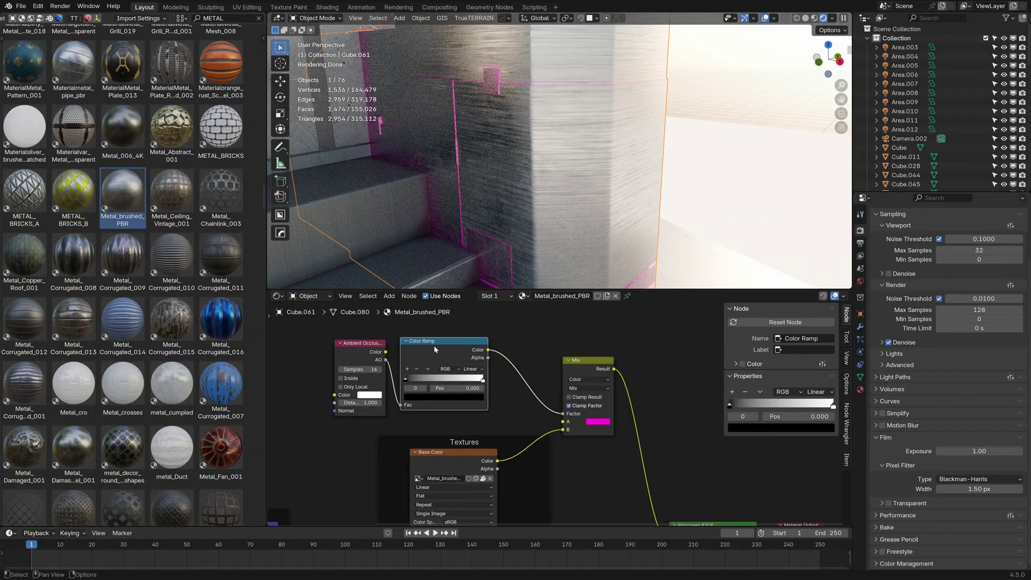
pyautogui.moveTo(434, 347); pyautogui.dragTo(438, 348)
# - Try different positions for the Color Ramp's black and white stops, leaving the black stop at 0.347
pyautogui.moveTo(409, 379); pyautogui.dragTo(472, 375)
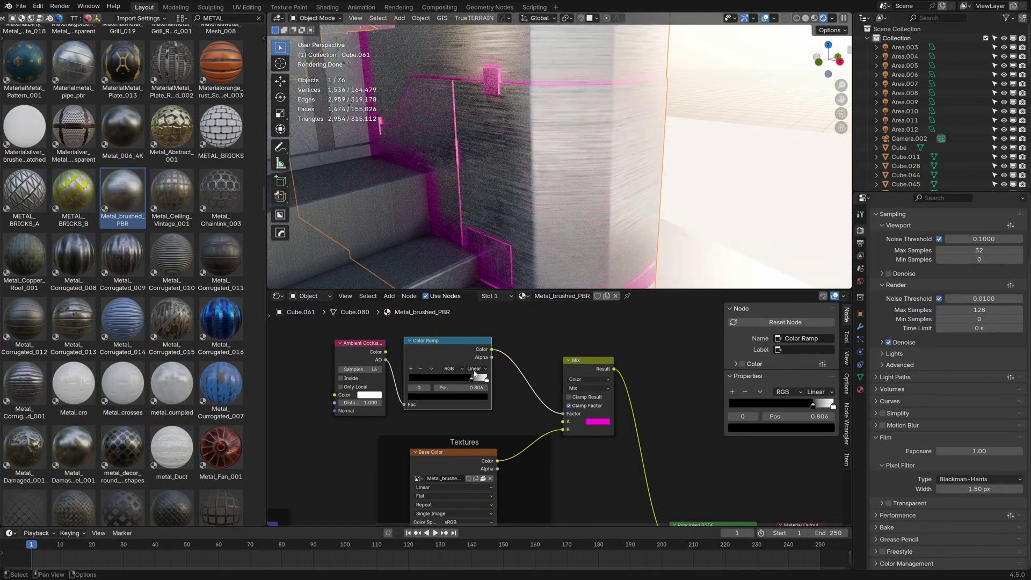
pyautogui.moveTo(471, 371); pyautogui.dragTo(359, 373)
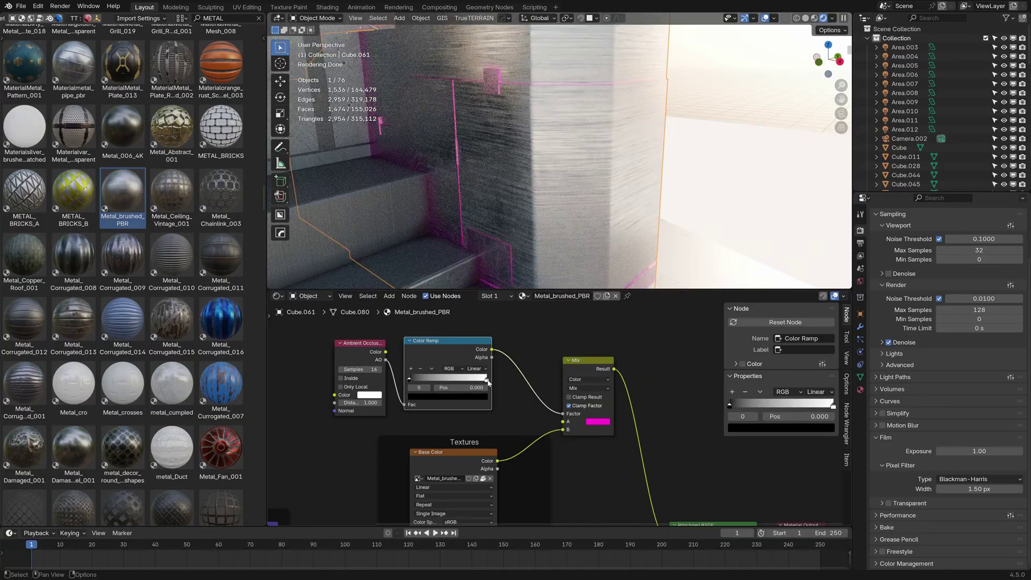
pyautogui.moveTo(482, 377); pyautogui.dragTo(419, 378)
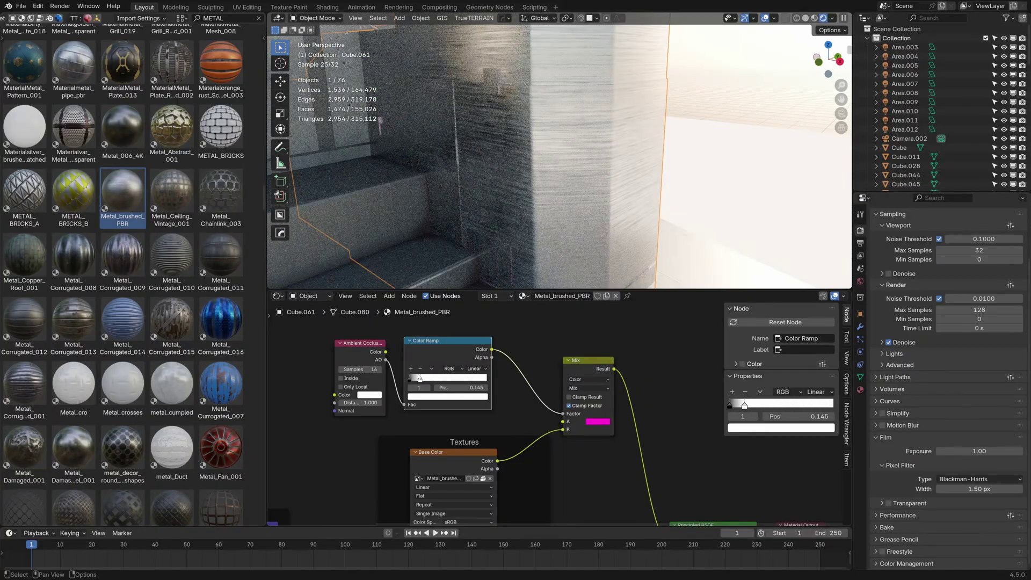
pyautogui.keyDown('shift'); pyautogui.moveTo(543, 277); pyautogui.dragTo(511, 213, button='middle'); pyautogui.keyUp('shift')
pyautogui.moveTo(420, 378); pyautogui.dragTo(508, 377)
pyautogui.moveTo(411, 380); pyautogui.dragTo(436, 377)
# - Set the Mix node's A colour to black and check the darkened creases at the base of the housing
pyautogui.click(597, 422)
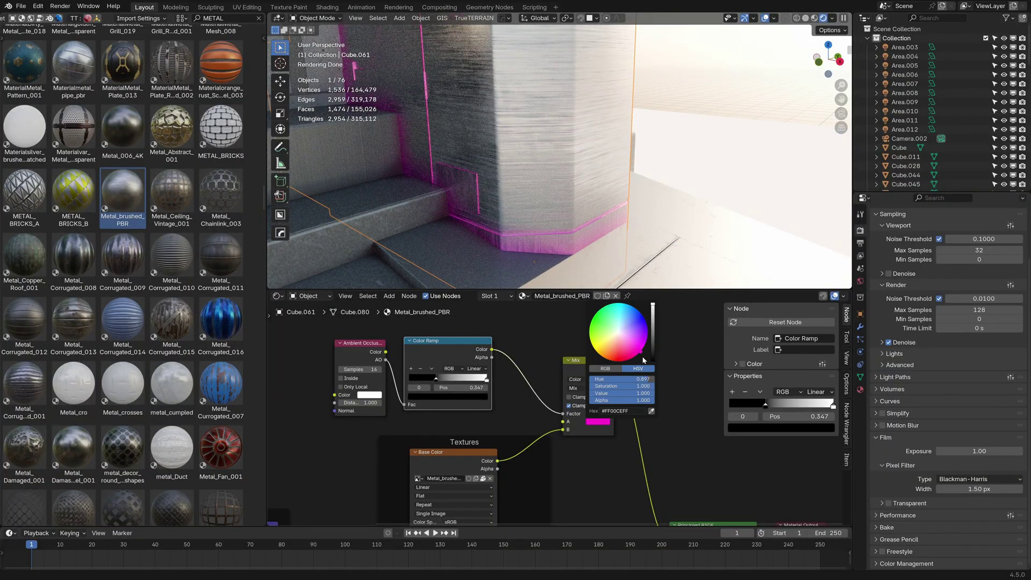
pyautogui.moveTo(653, 356); pyautogui.dragTo(652, 363)
pyautogui.scroll(-2, 506, 212)
pyautogui.moveTo(506, 212); pyautogui.dragTo(514, 160, button='middle')
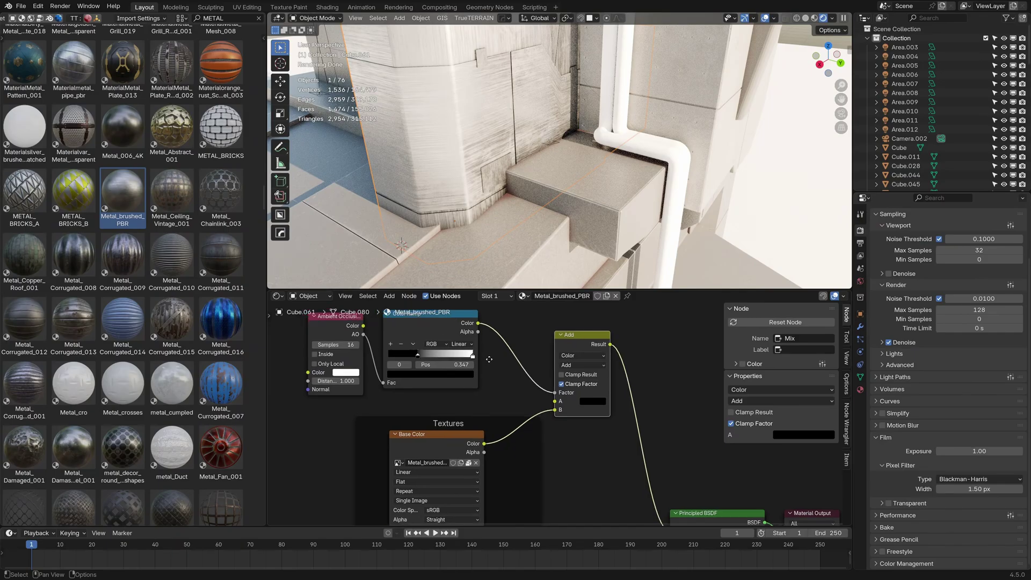
# - Set the Color Ramp's black stop to 0.671, adjust the blend node's A colour, and review the housing from around it
pyautogui.moveTo(429, 362); pyautogui.dragTo(453, 379, button='middle')
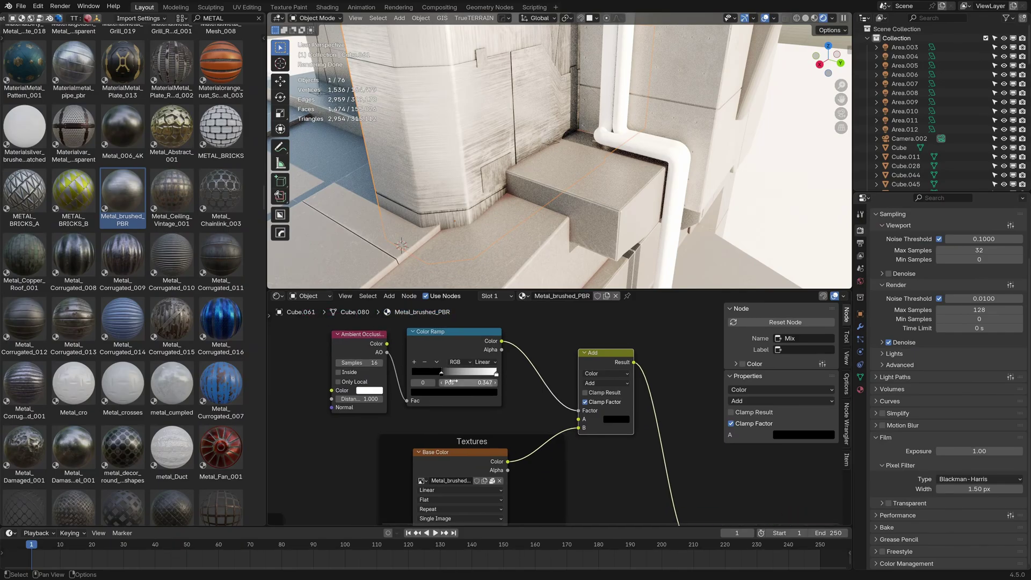
pyautogui.moveTo(454, 379); pyautogui.dragTo(468, 375)
pyautogui.moveTo(585, 102); pyautogui.dragTo(585, 117, button='middle')
pyautogui.click(617, 418)
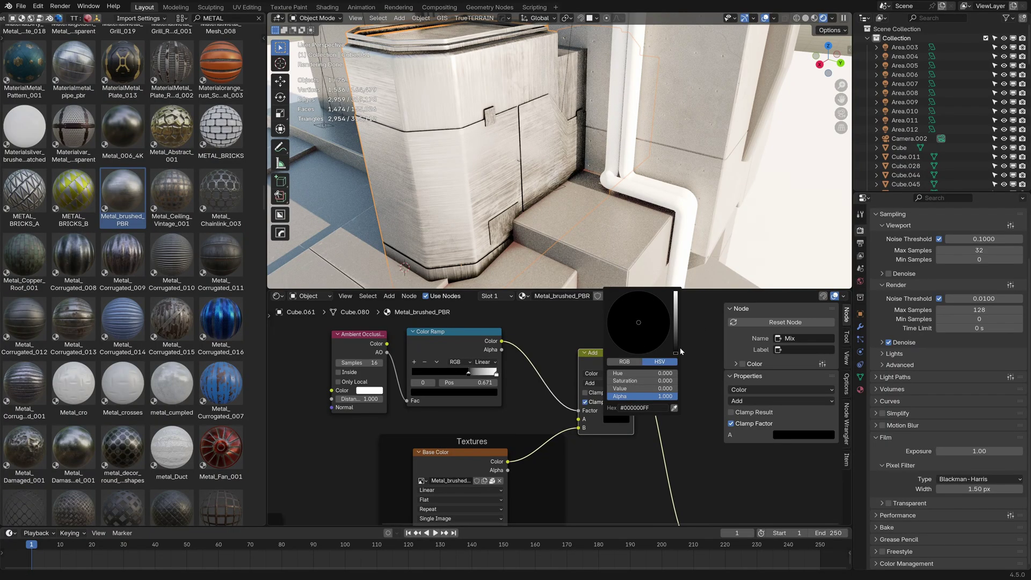
pyautogui.moveTo(680, 351)
pyautogui.mouseDown()
pyautogui.moveTo(625, 340)
pyautogui.moveTo(636, 328)
pyautogui.moveTo(624, 342)
pyautogui.moveTo(641, 328)
pyautogui.mouseUp()
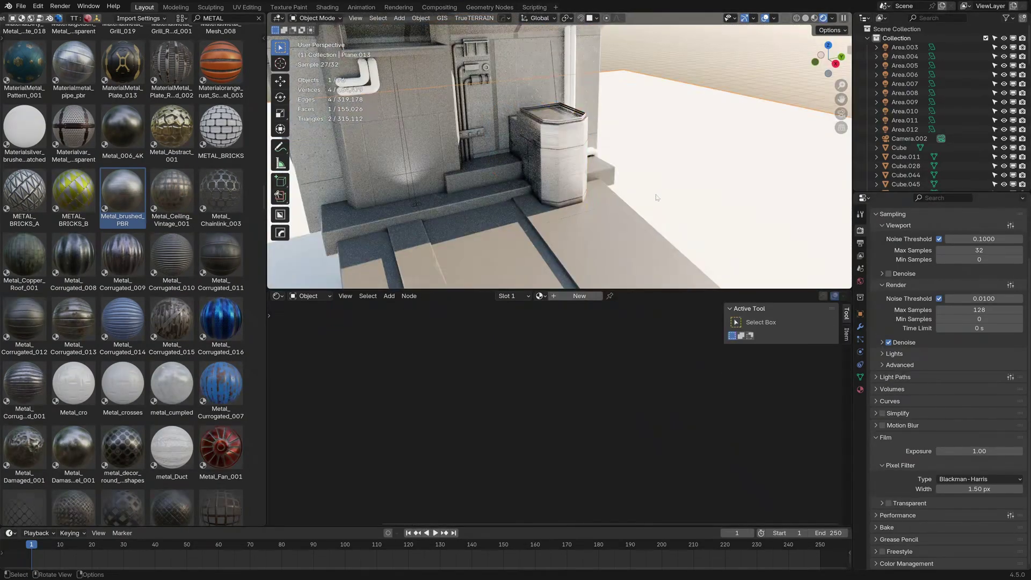
pyautogui.moveTo(655, 198); pyautogui.dragTo(751, 188, button='middle')
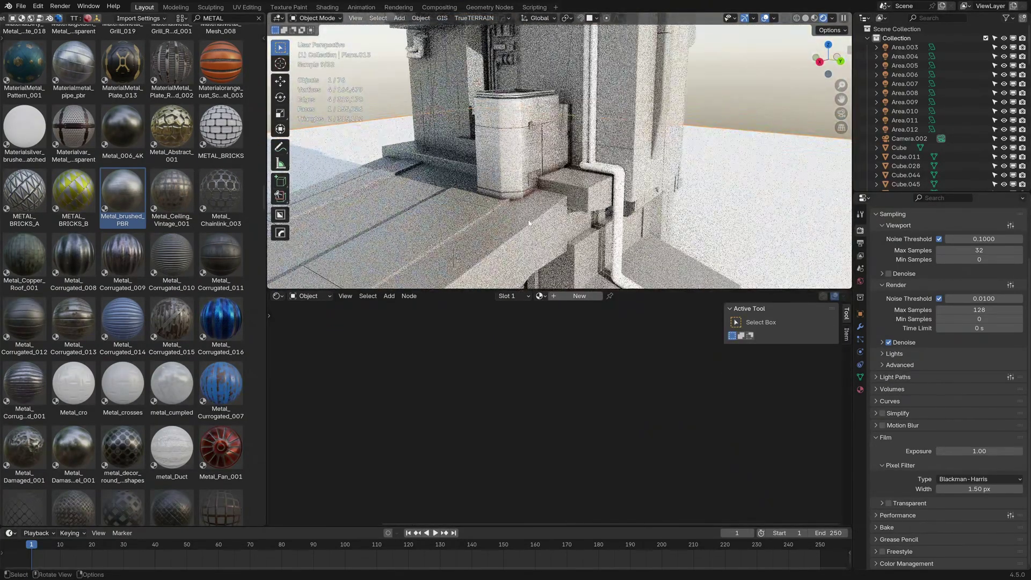